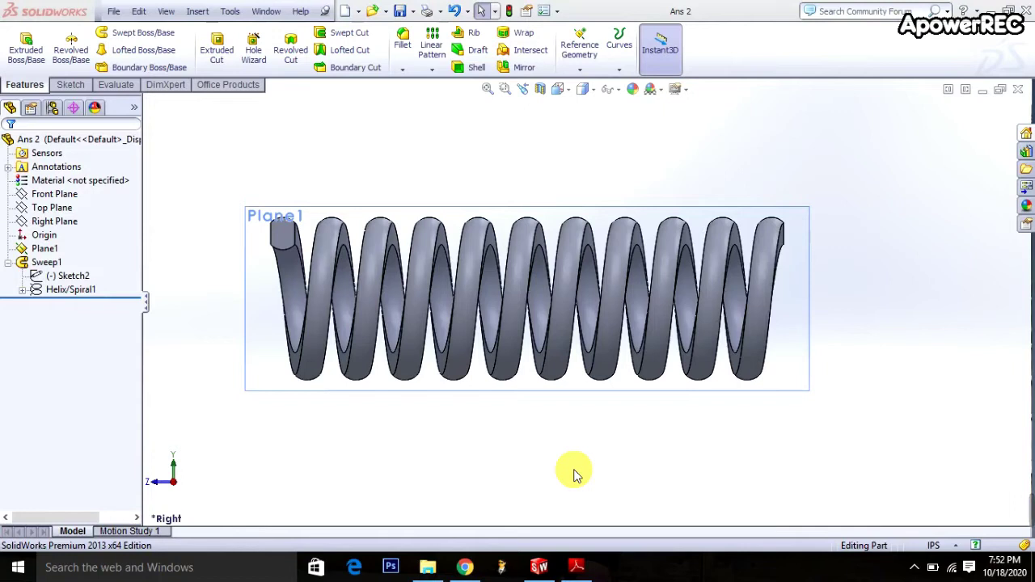
# Create a new blank part document, Part3, using the Part template
pyautogui.click(116, 11)
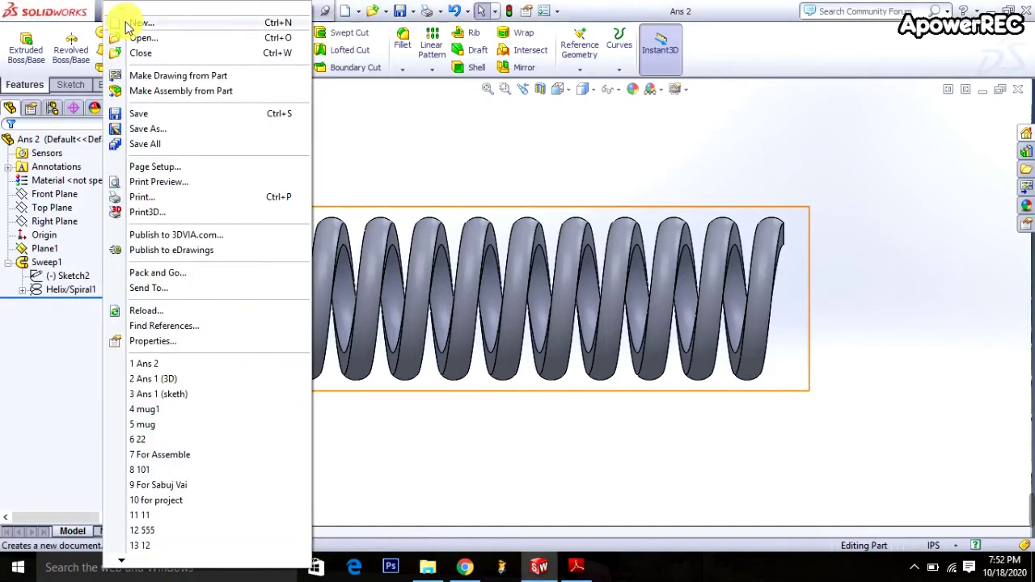
pyautogui.click(120, 15)
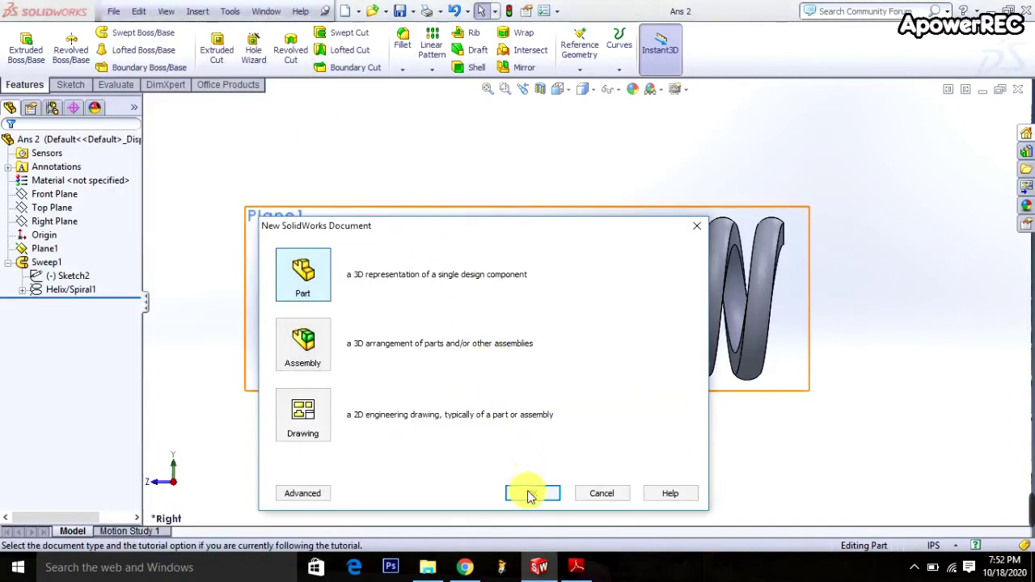
pyautogui.click(529, 493)
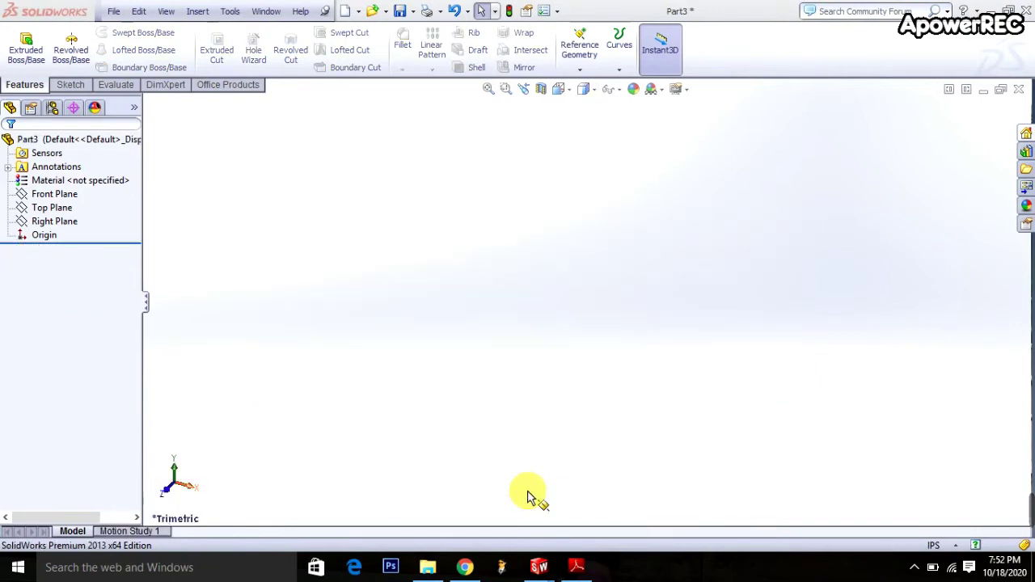
# Sketch a circle on the Front Plane centred on the origin
pyautogui.click(57, 199)
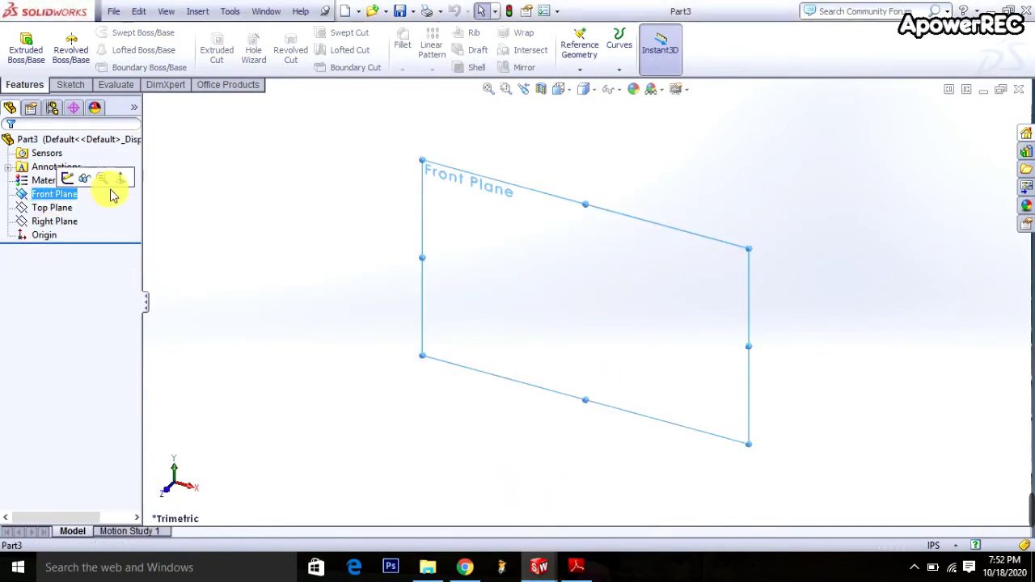
pyautogui.click(74, 84)
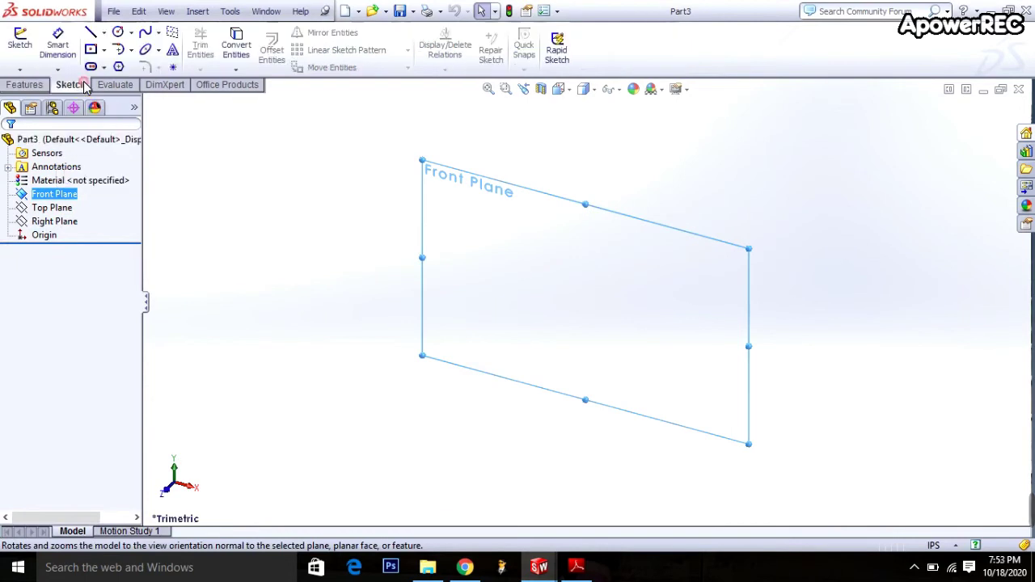
pyautogui.click(118, 37)
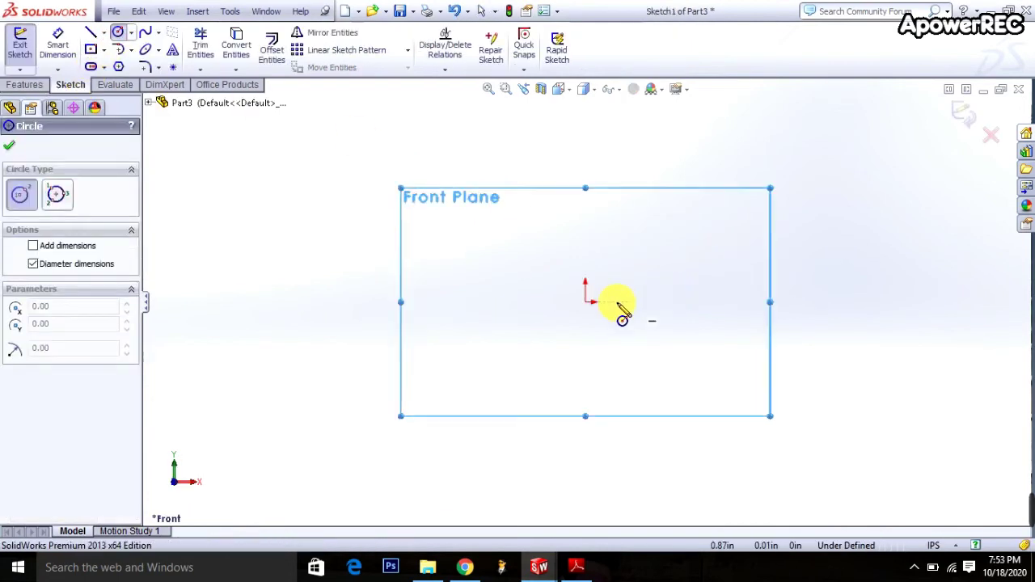
pyautogui.click(586, 302)
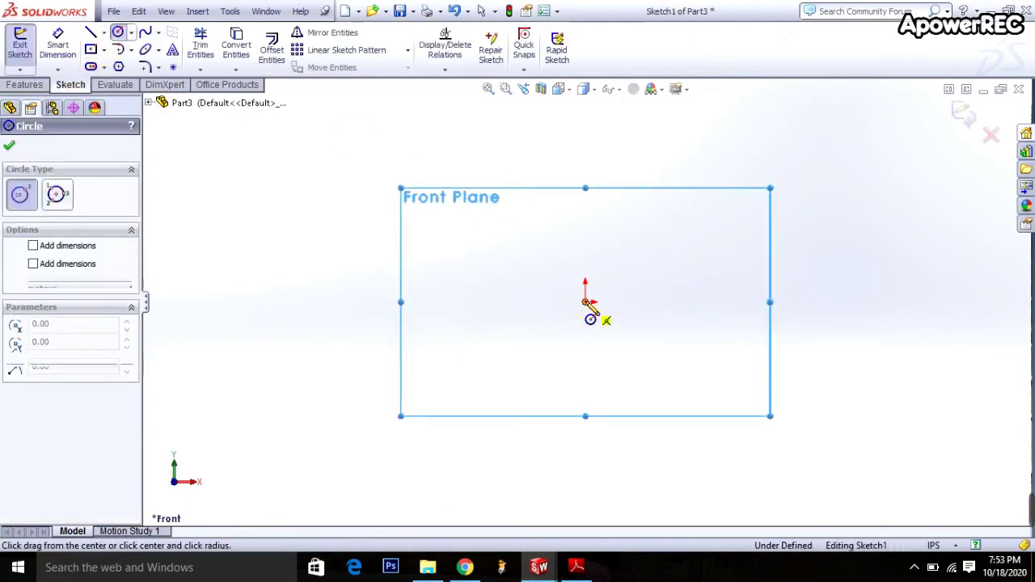
pyautogui.click(637, 343)
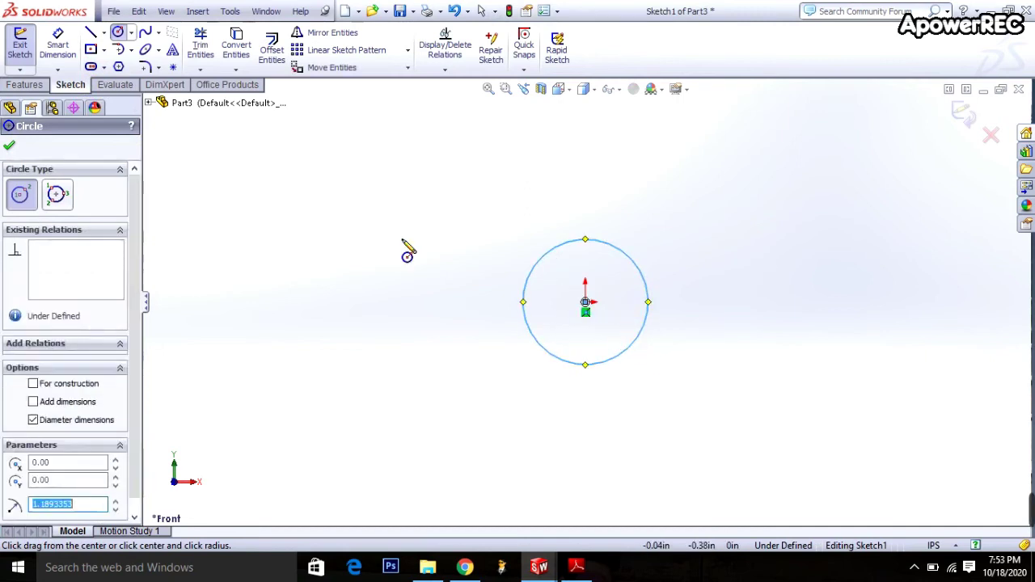
# Dimension the circle to a 2 in diameter, then view it isometrically
pyautogui.click(57, 44)
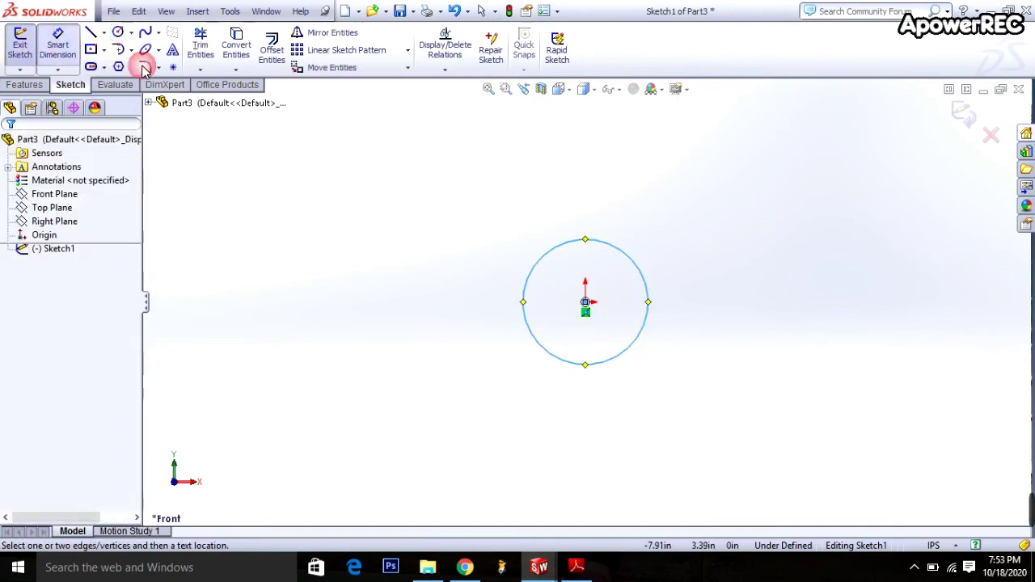
pyautogui.click(649, 306)
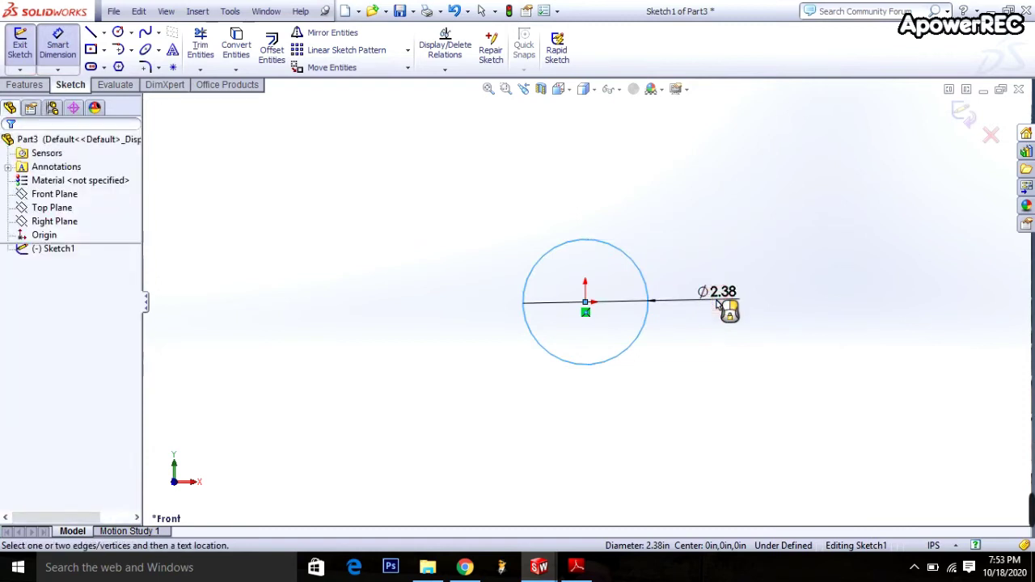
pyautogui.click(717, 306)
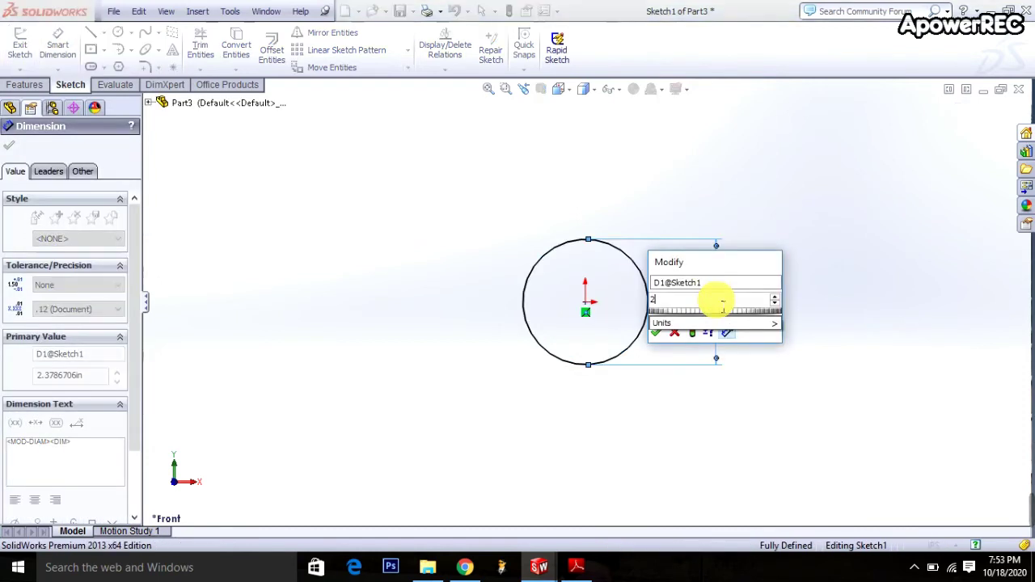
pyautogui.write('2')
pyautogui.press('Return')
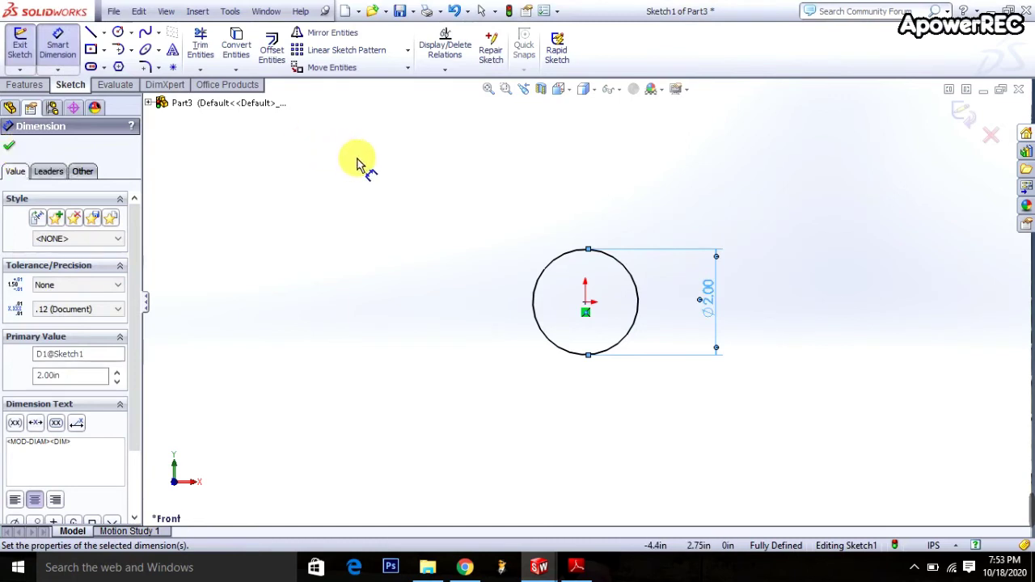
pyautogui.click(10, 148)
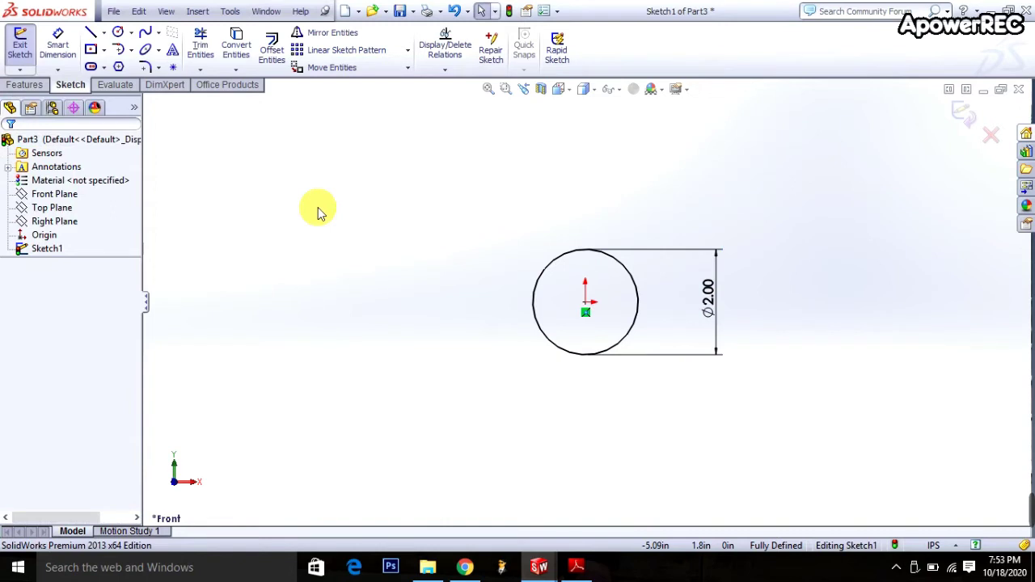
pyautogui.hotkey('ctrl', '7')
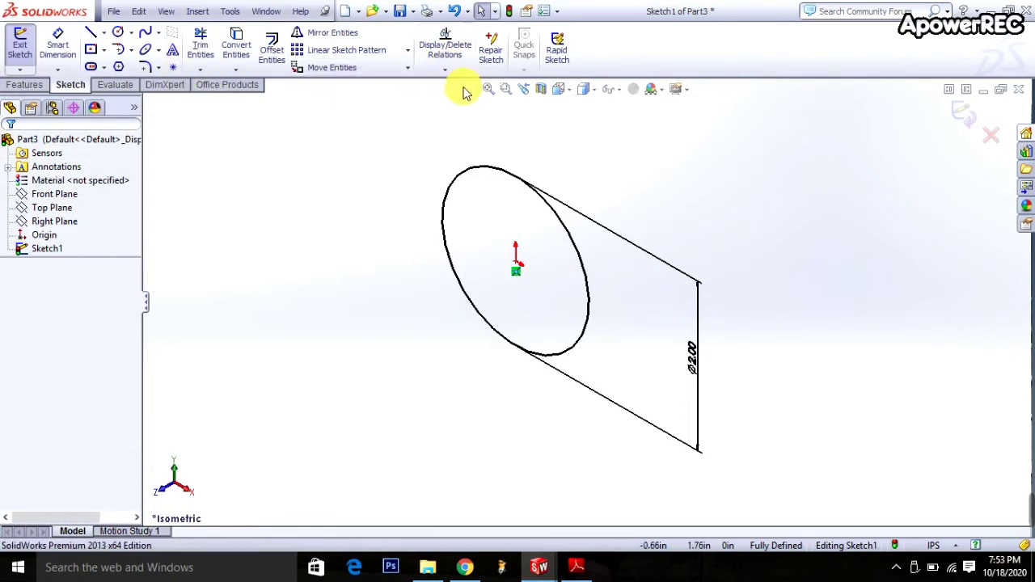
# Add a helix on the circle with 1.50 in pitch, 10 revolutions and 90° start angle
pyautogui.click(25, 85)
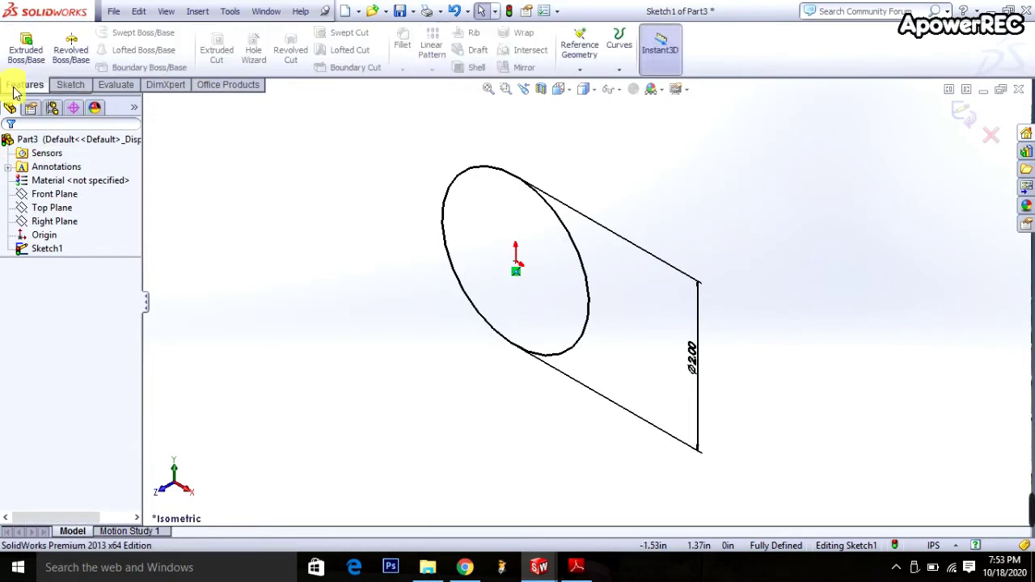
pyautogui.click(617, 66)
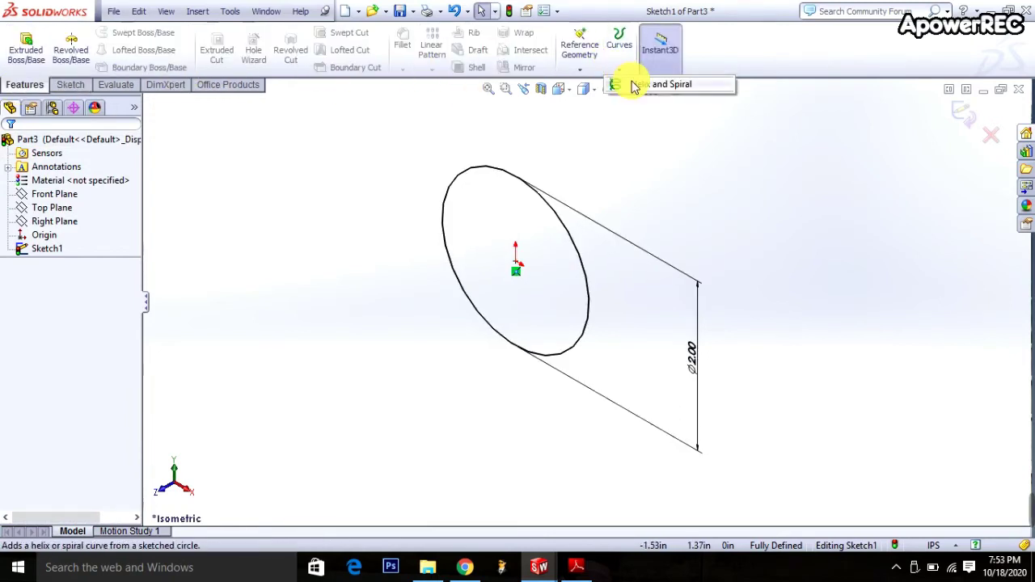
pyautogui.click(635, 86)
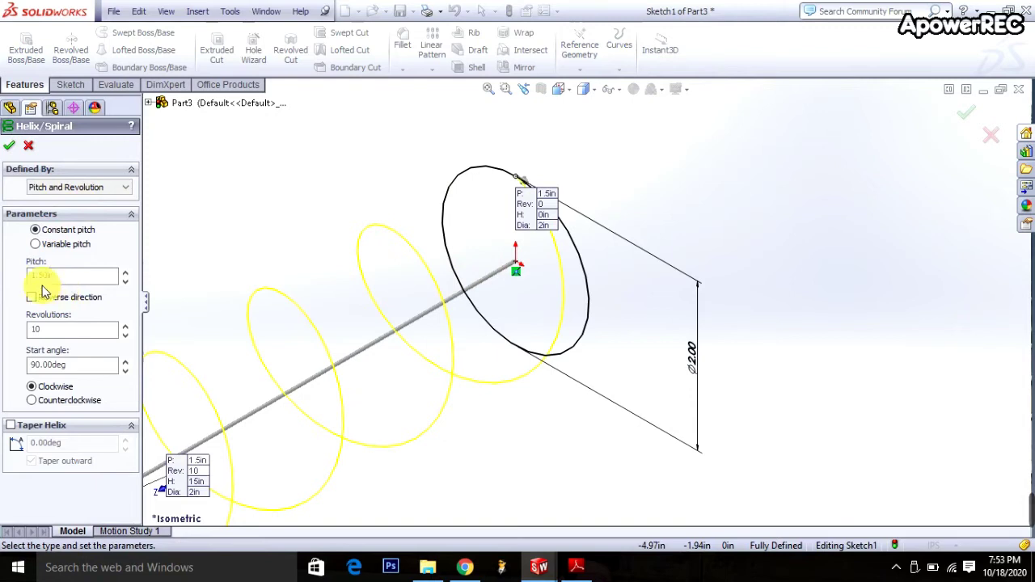
pyautogui.click(47, 330)
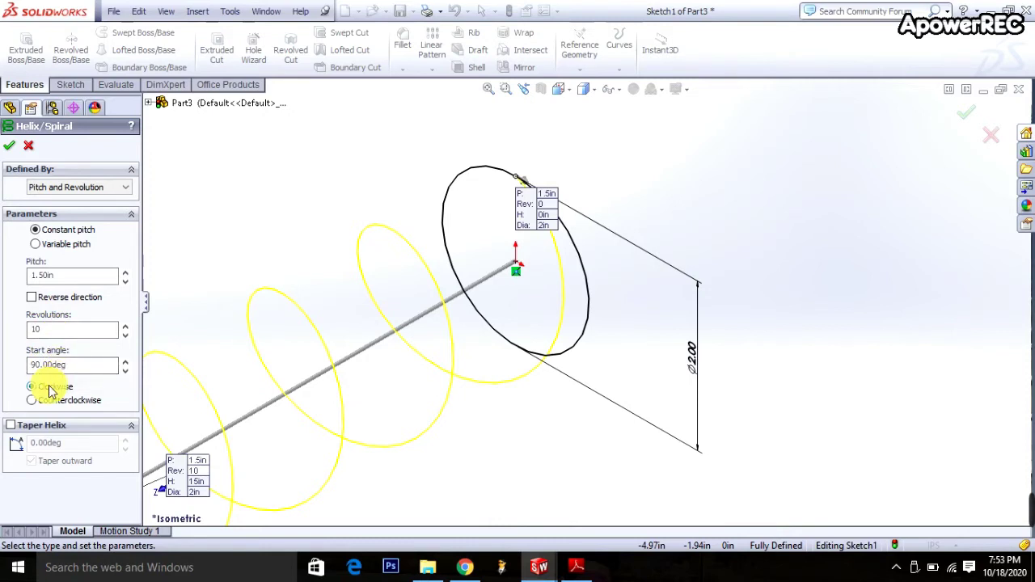
pyautogui.click(11, 148)
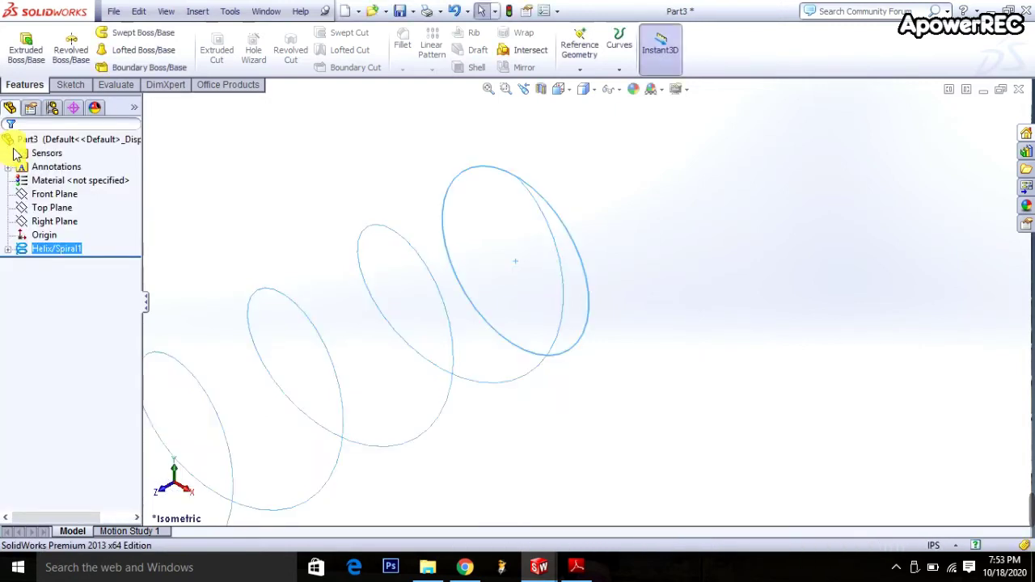
# Create reference plane Plane1 from the Right Plane with a 0 offset distance
pyautogui.click(50, 222)
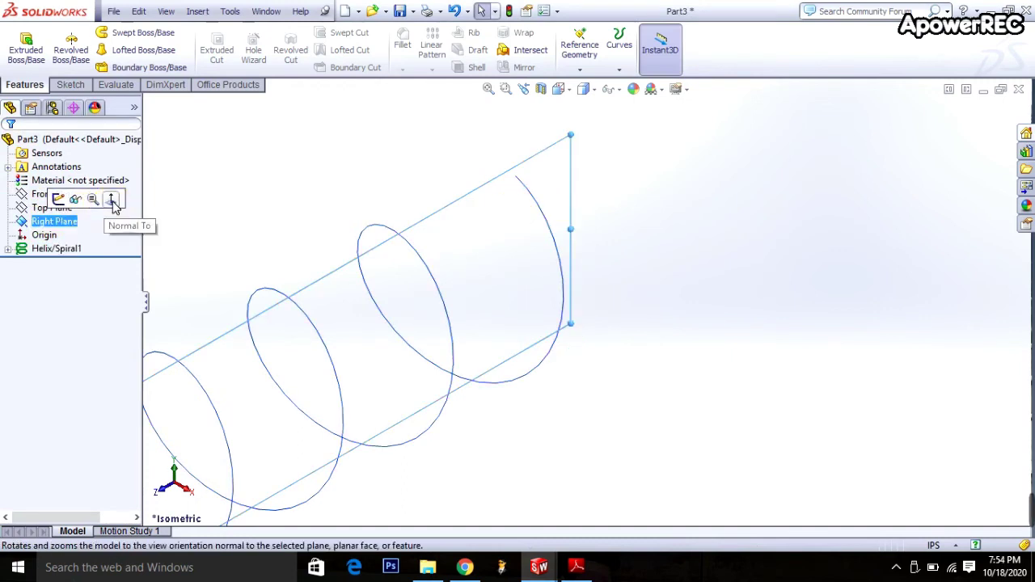
pyautogui.click(111, 201)
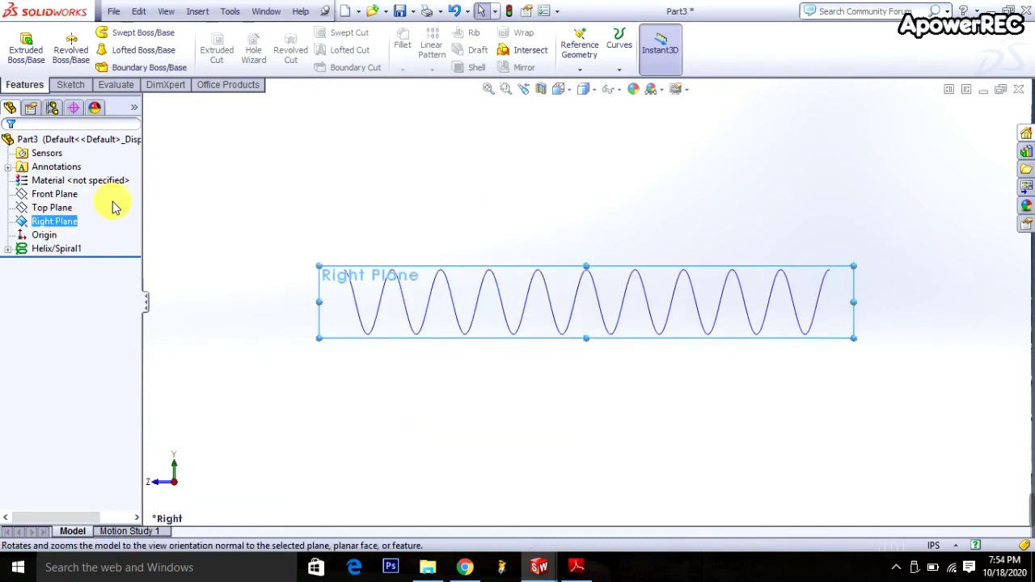
pyautogui.click(585, 77)
pyautogui.click(589, 84)
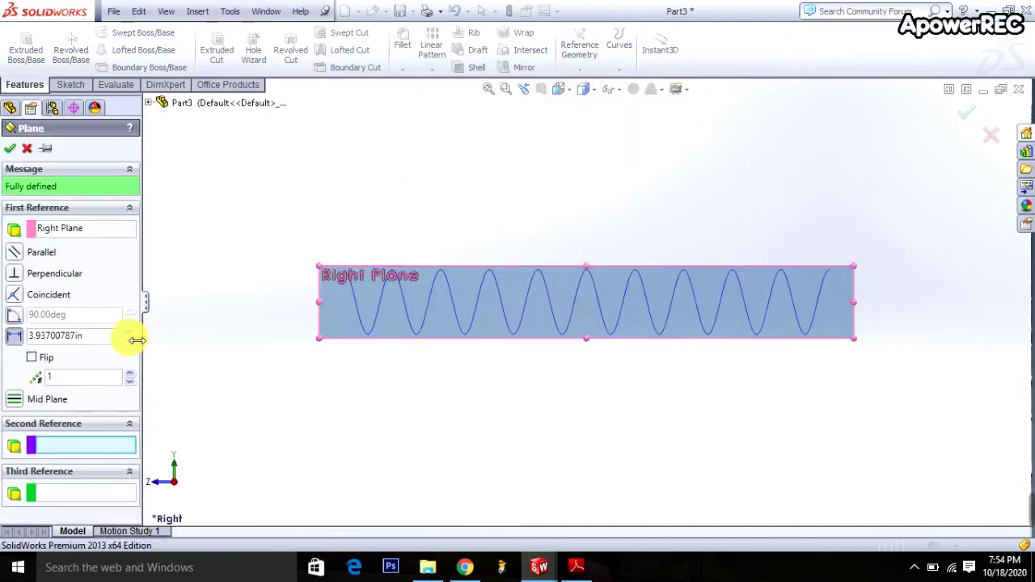
pyautogui.click(105, 340)
pyautogui.press('BackSpace')
pyautogui.press('BackSpace')
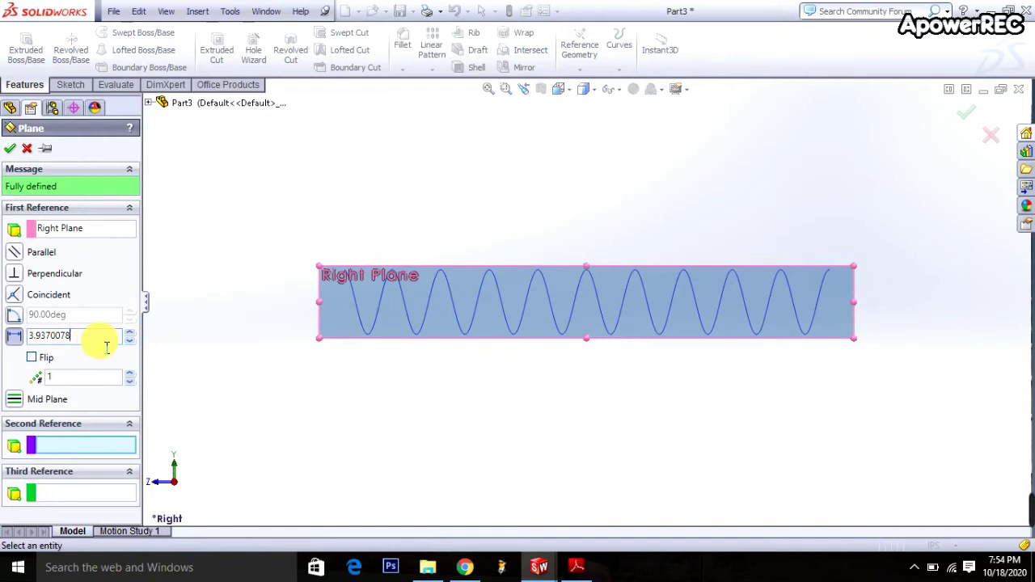
pyautogui.write('0')
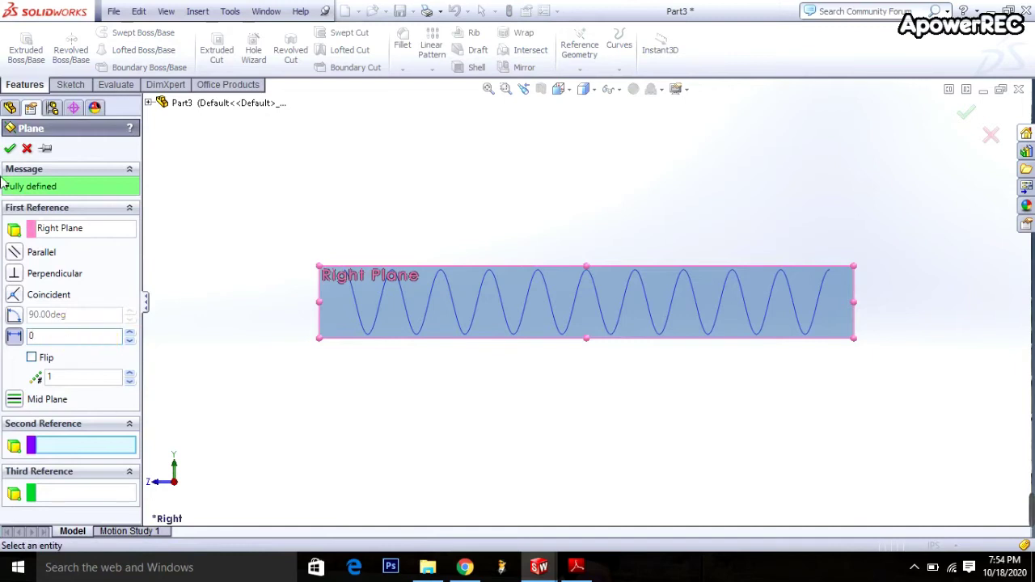
pyautogui.click(9, 149)
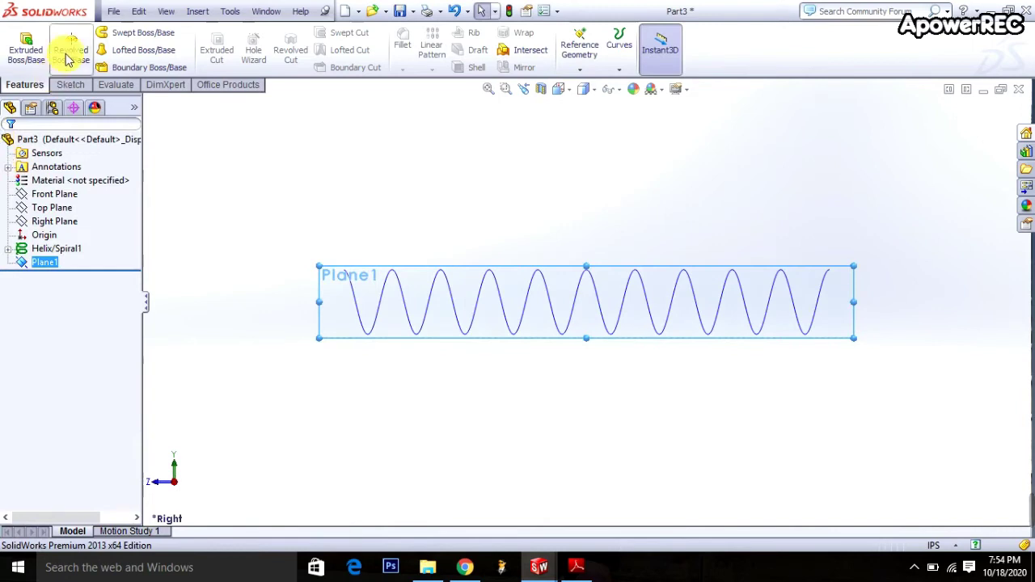
# Sketch a circle of diameter 1 centred at the helix's right end, then exit the sketch
pyautogui.click(70, 86)
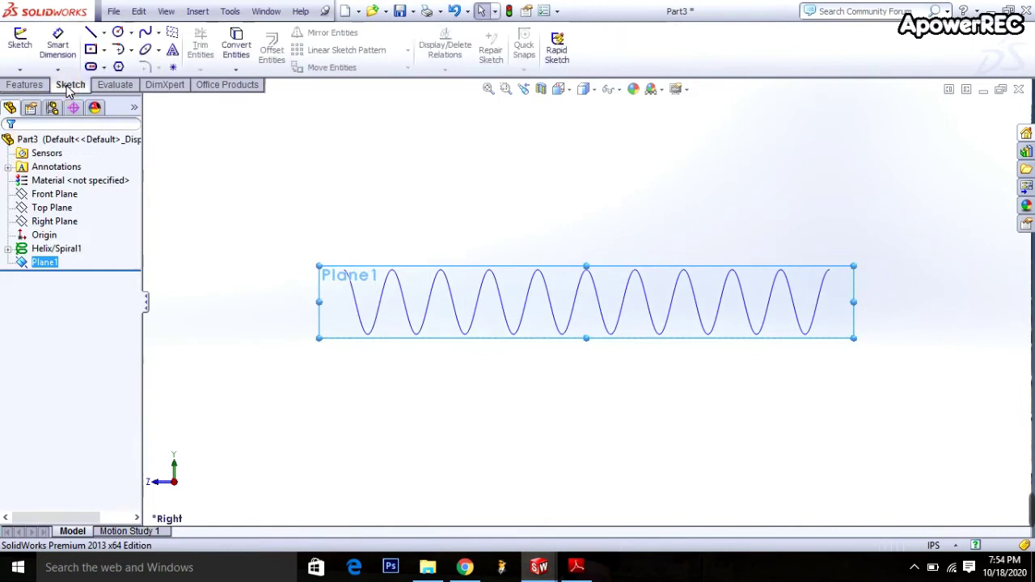
pyautogui.click(117, 33)
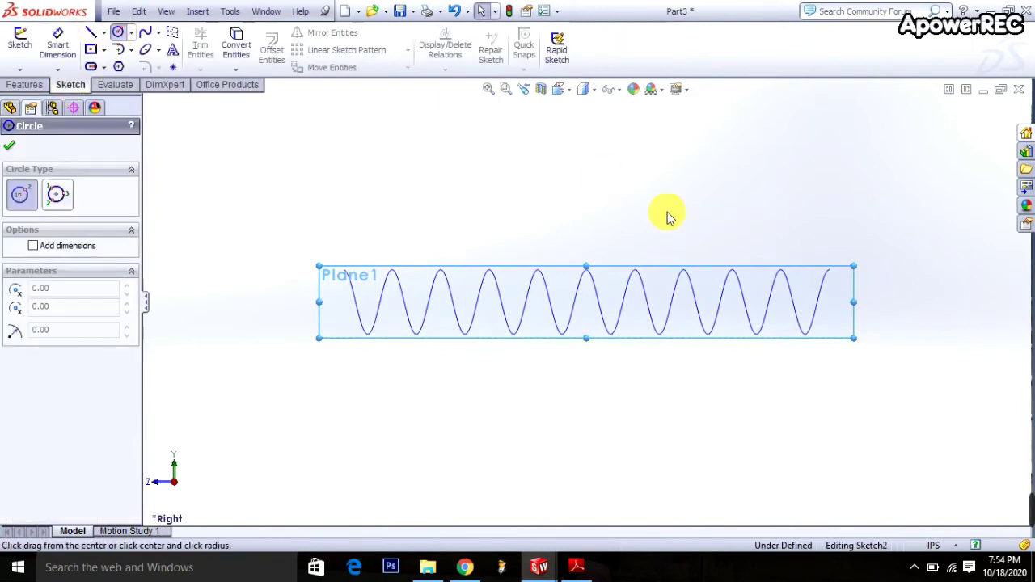
pyautogui.click(829, 270)
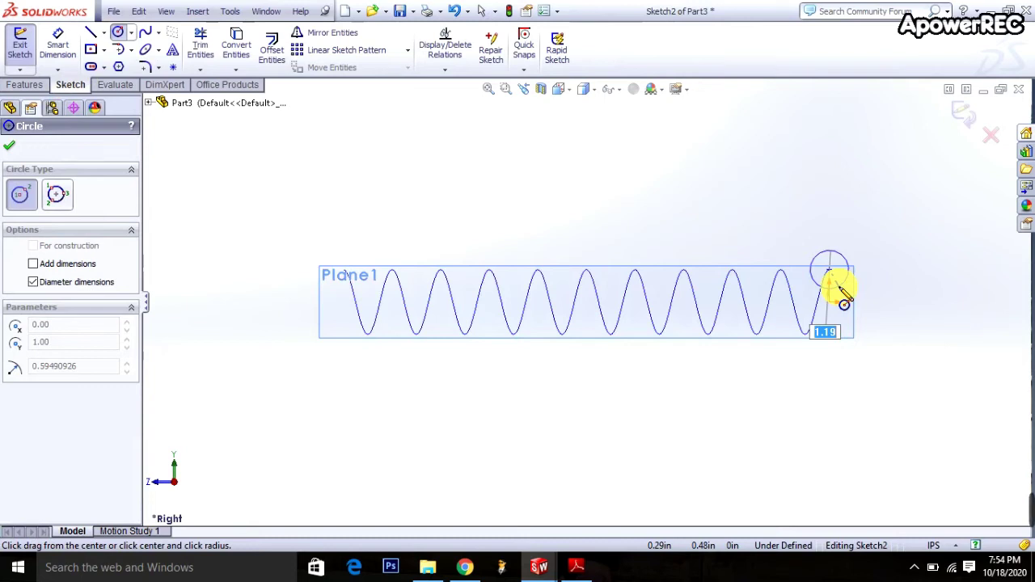
pyautogui.write('1')
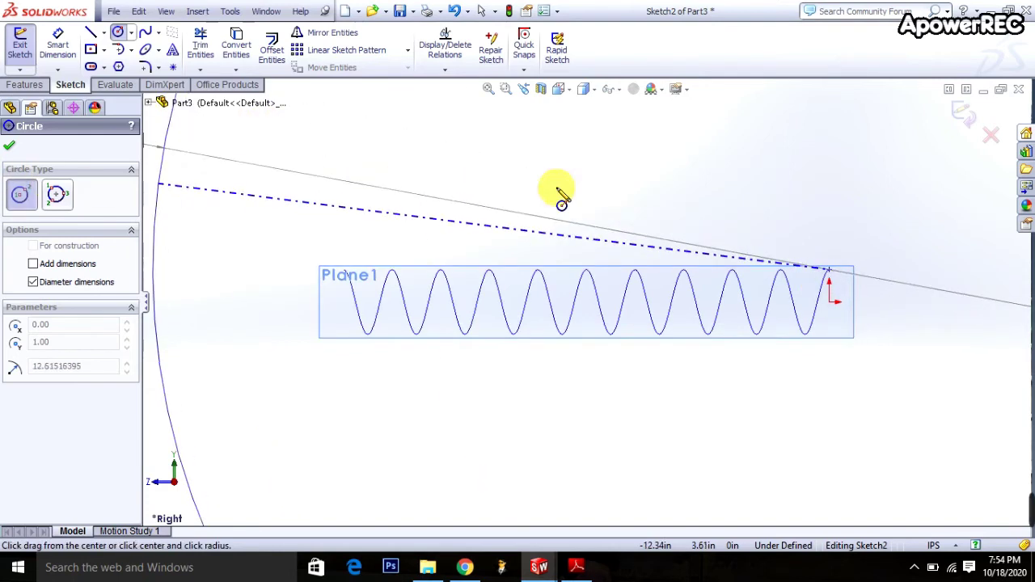
pyautogui.click(797, 249)
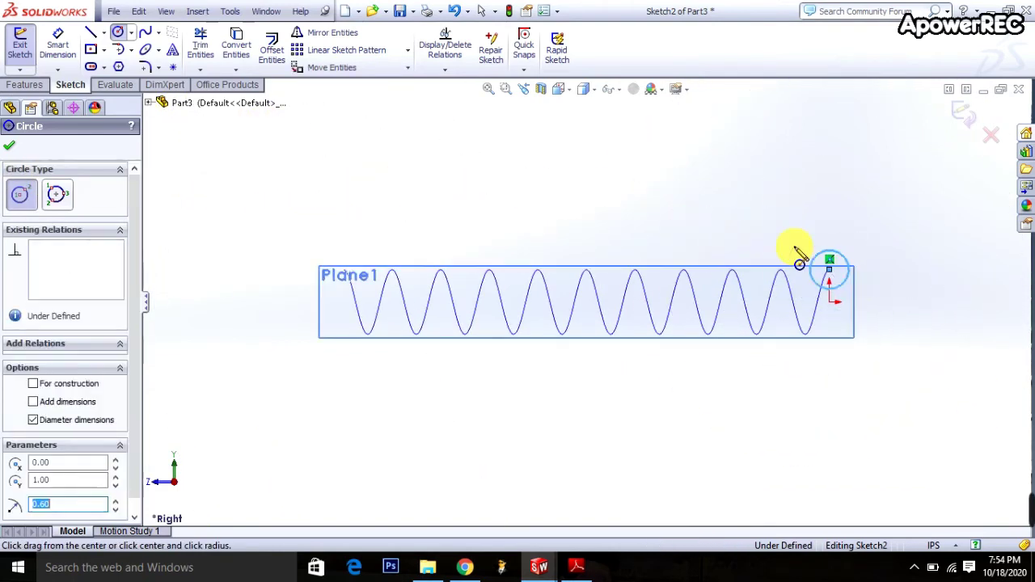
pyautogui.click(962, 116)
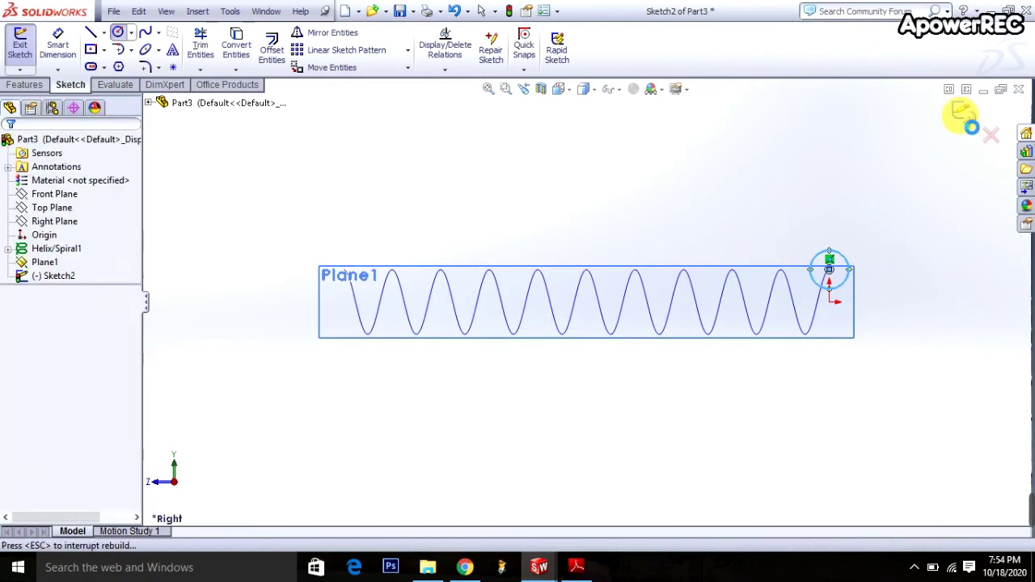
pyautogui.click(24, 85)
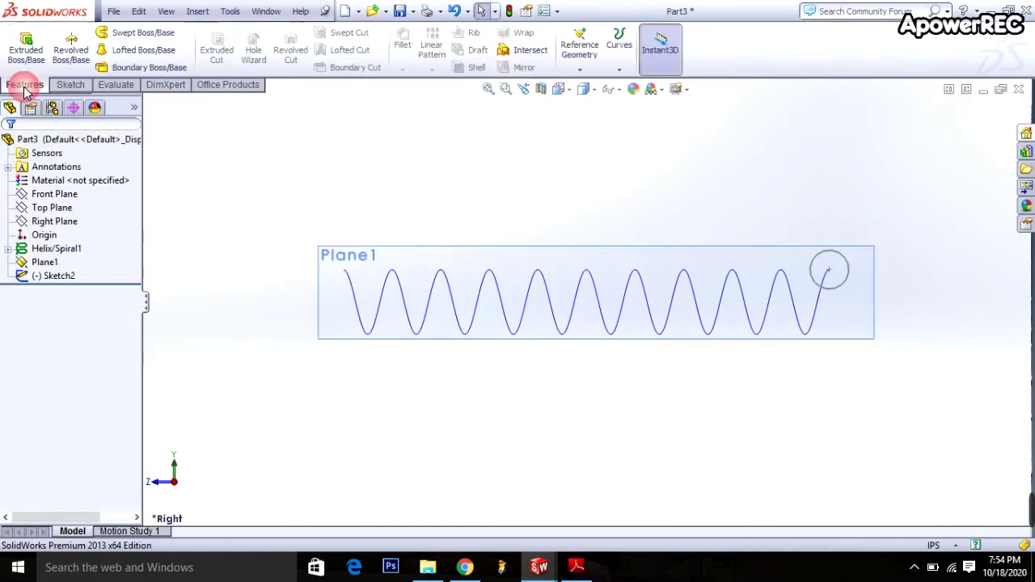
# Sweep Sketch2's circle along Helix/Spiral1 into a solid spring and expand Sweep1 in the tree
pyautogui.click(117, 33)
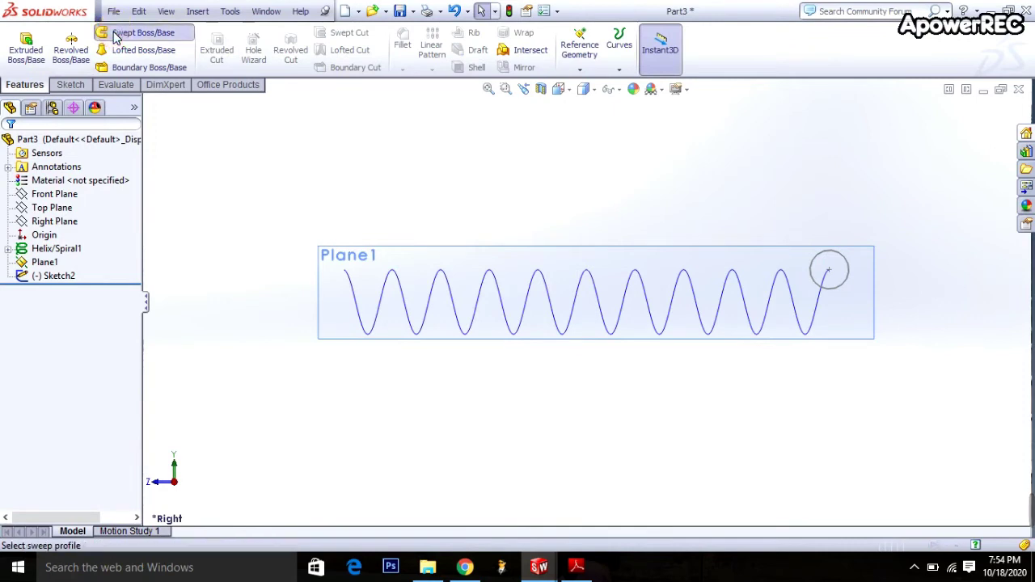
pyautogui.click(847, 259)
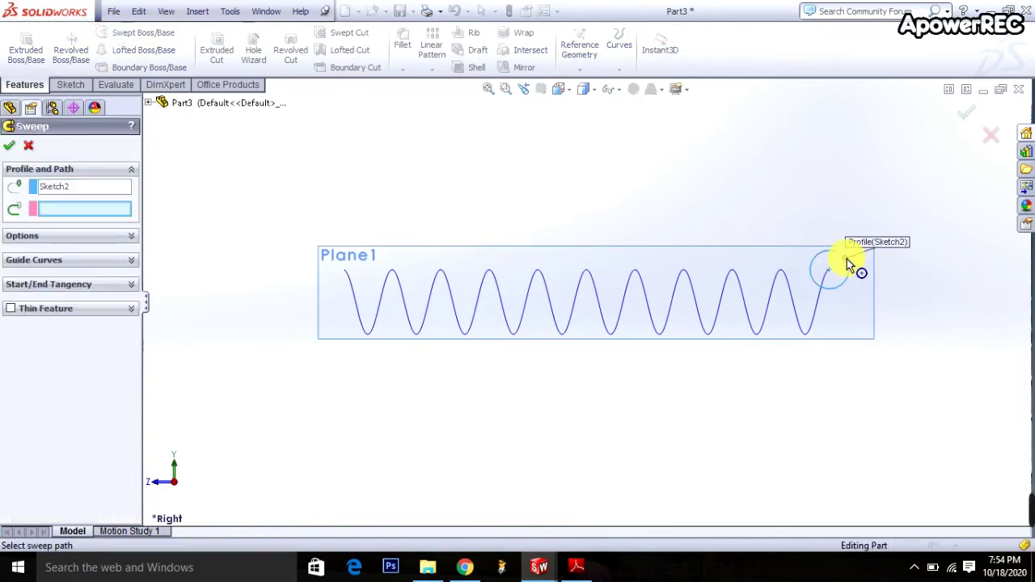
pyautogui.click(776, 278)
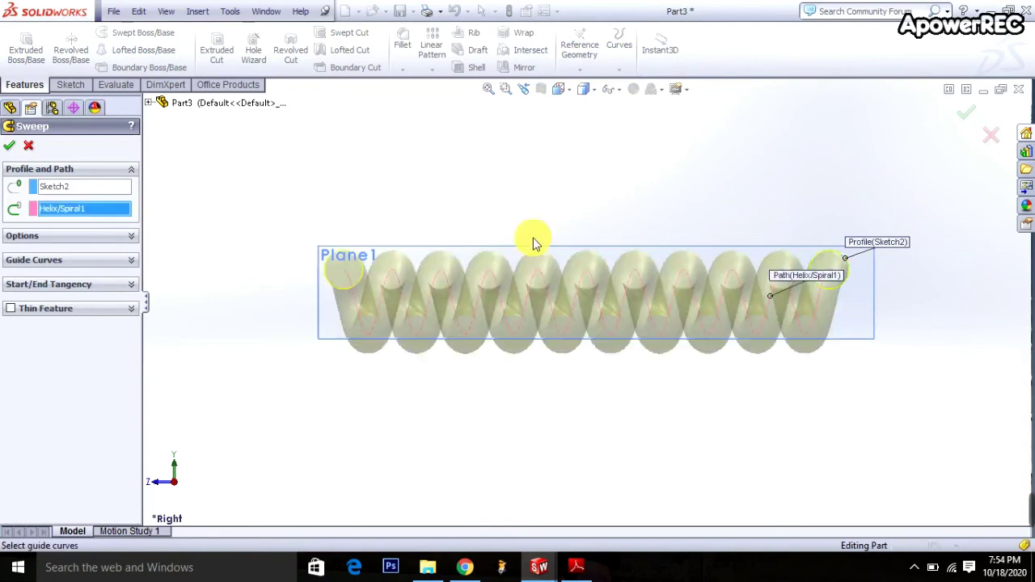
pyautogui.click(9, 147)
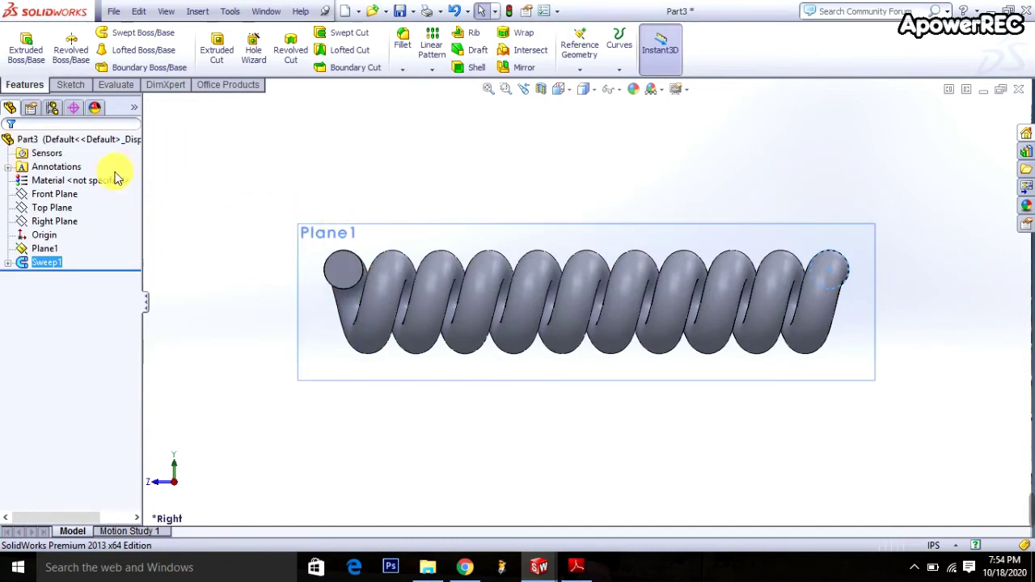
pyautogui.click(7, 264)
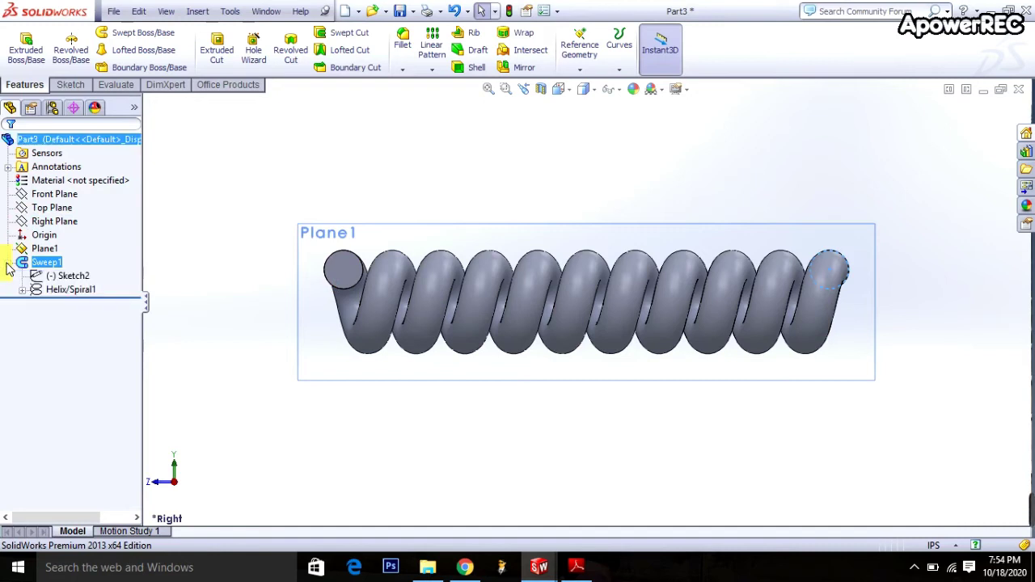
# Reopen Sketch2 and draw a small centre rectangle starting from the profile circle's centre
pyautogui.click(61, 277)
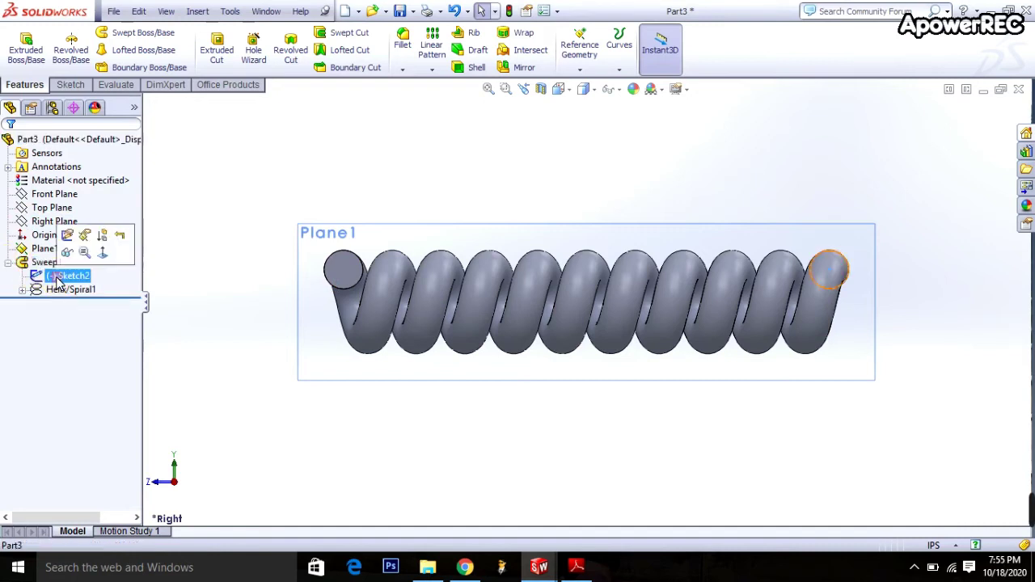
pyautogui.click(68, 236)
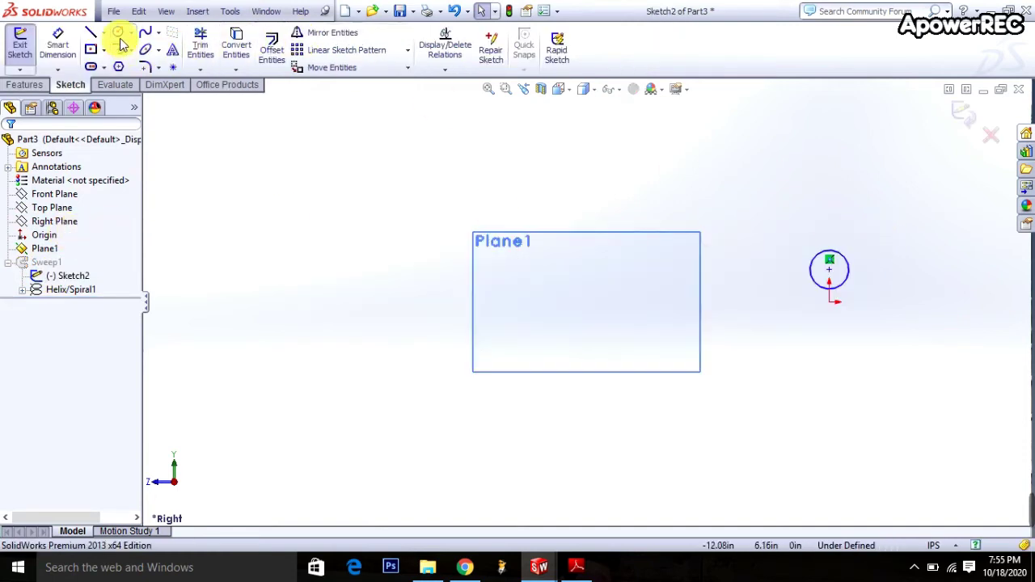
pyautogui.click(92, 51)
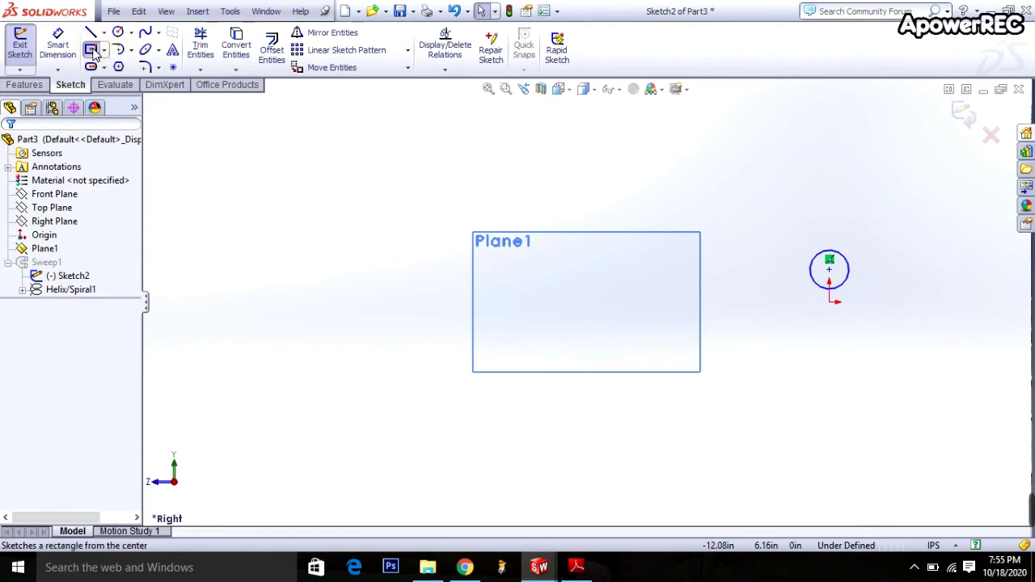
pyautogui.click(829, 271)
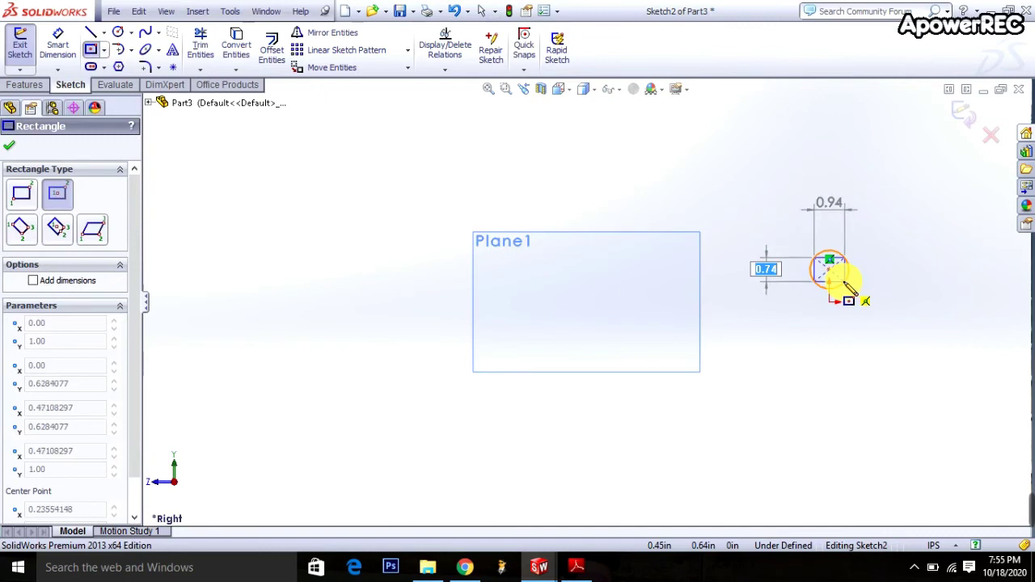
pyautogui.click(845, 286)
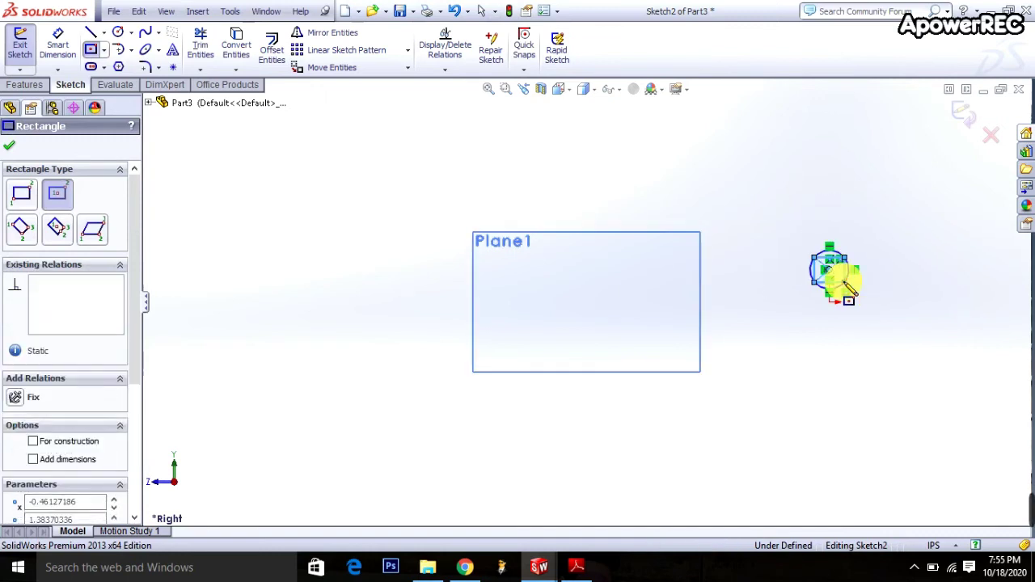
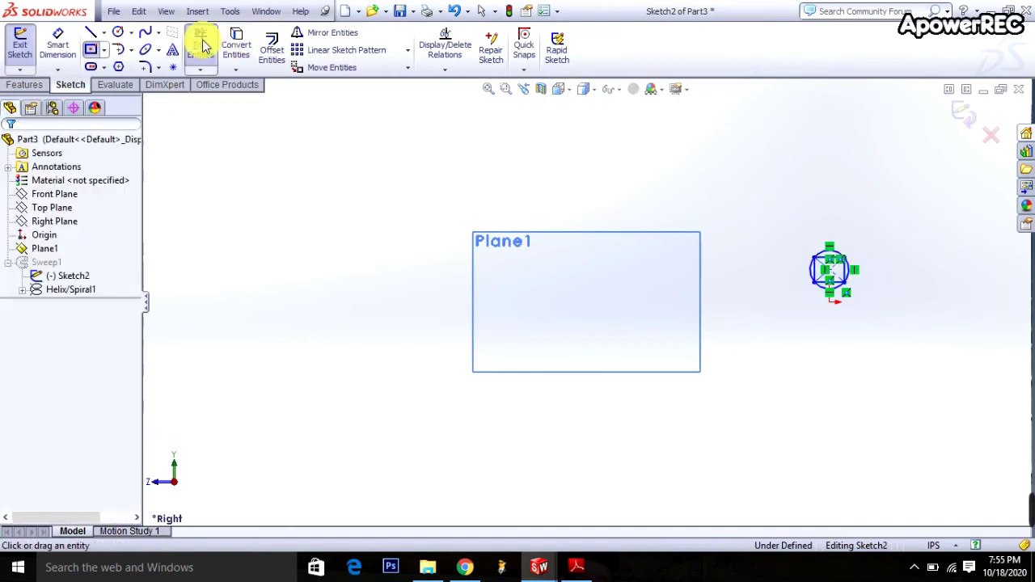
# Trim to closest, removing the rectangle's top and bottom edges and the unwanted circle arcs
pyautogui.click(22, 406)
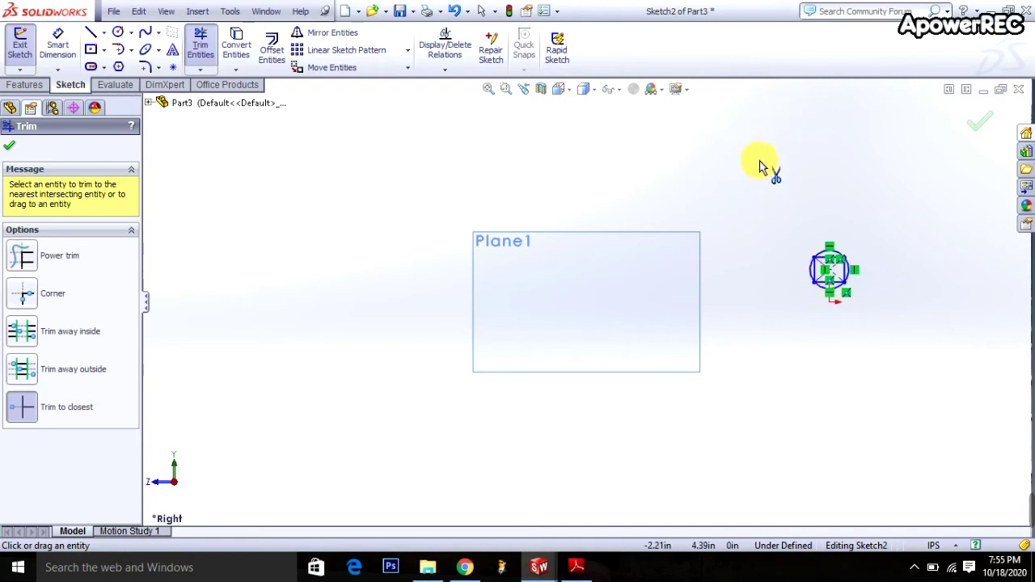
pyautogui.scroll(-2, 848, 272)
pyautogui.scroll(-2, 776, 307)
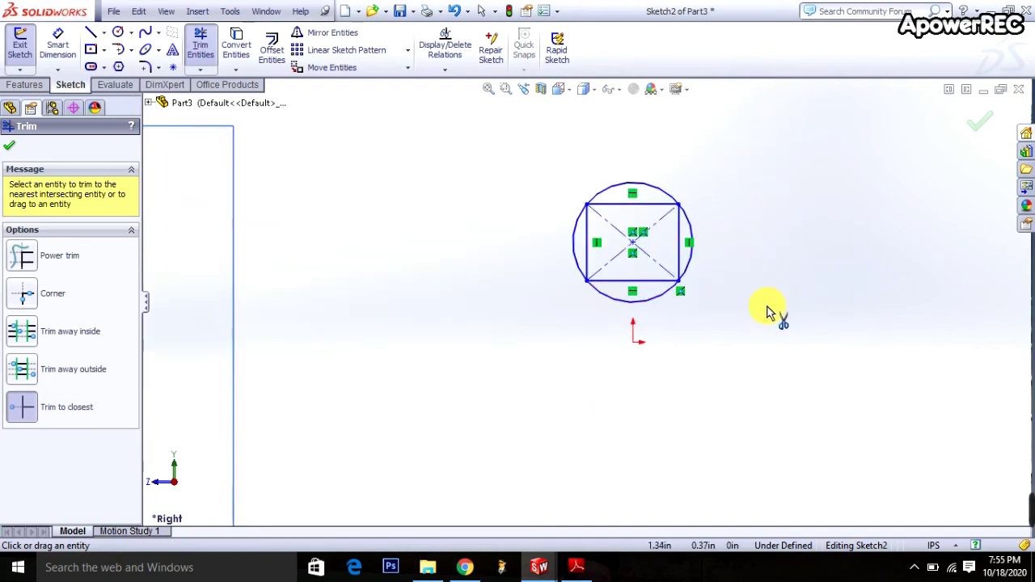
pyautogui.click(571, 253)
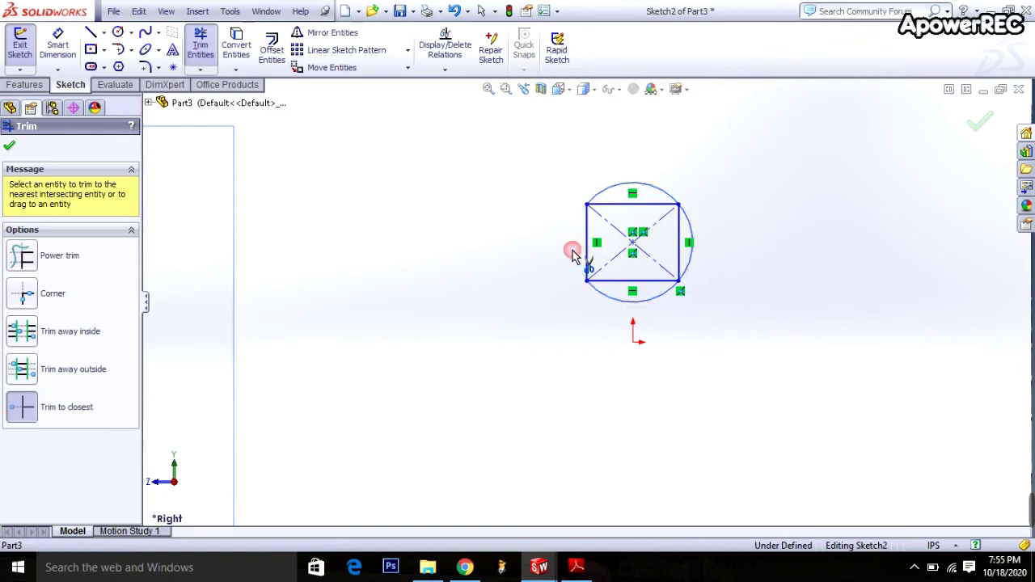
pyautogui.moveTo(635, 231); pyautogui.dragTo(653, 203)
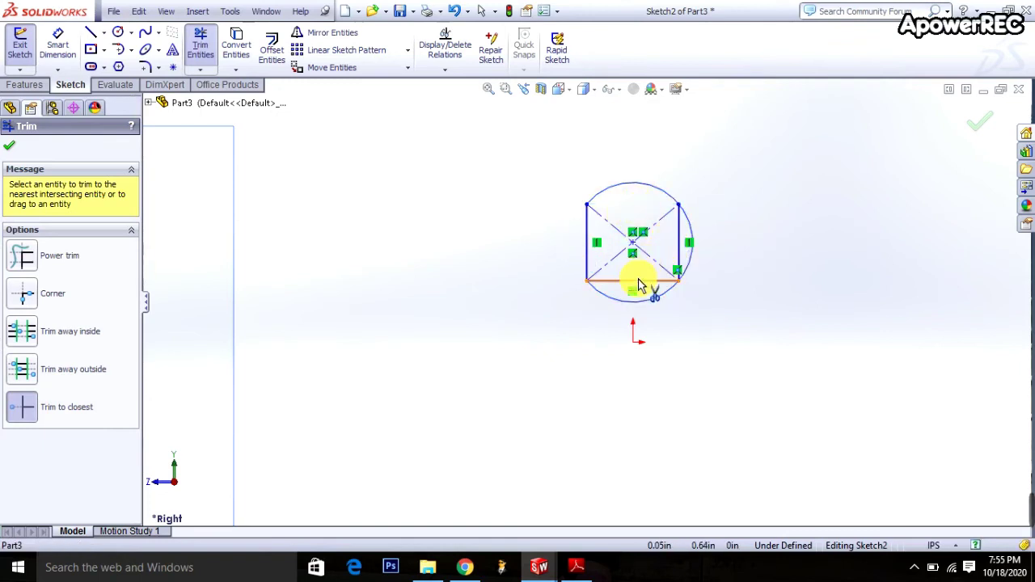
pyautogui.moveTo(669, 250)
pyautogui.mouseDown()
pyautogui.moveTo(644, 286)
pyautogui.moveTo(683, 269)
pyautogui.moveTo(656, 228)
pyautogui.moveTo(616, 263)
pyautogui.mouseUp()
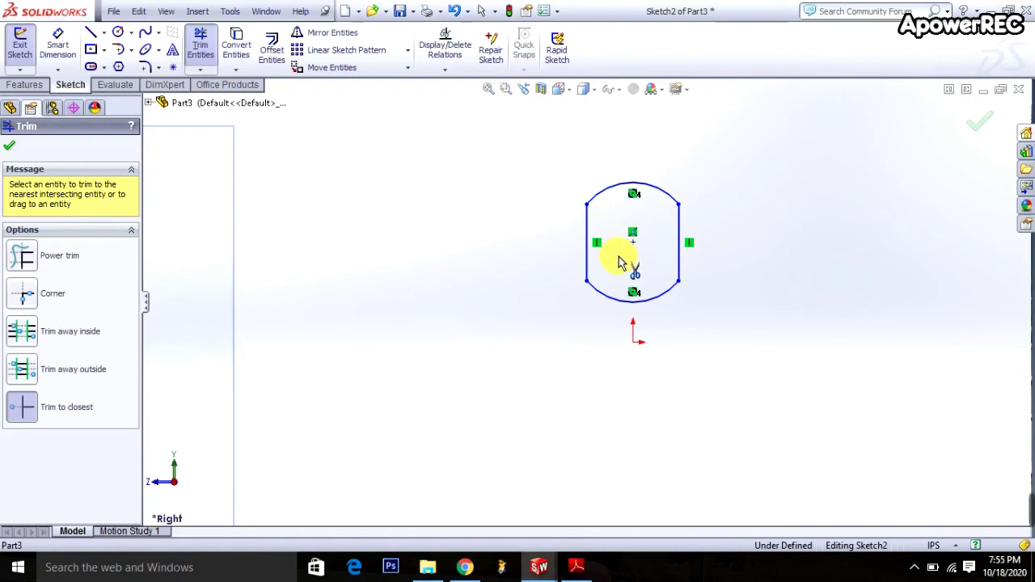
# Exit the trimmed profile sketch so Sweep1 rebuilds the coil spring, then zoom to inspect it
pyautogui.click(977, 123)
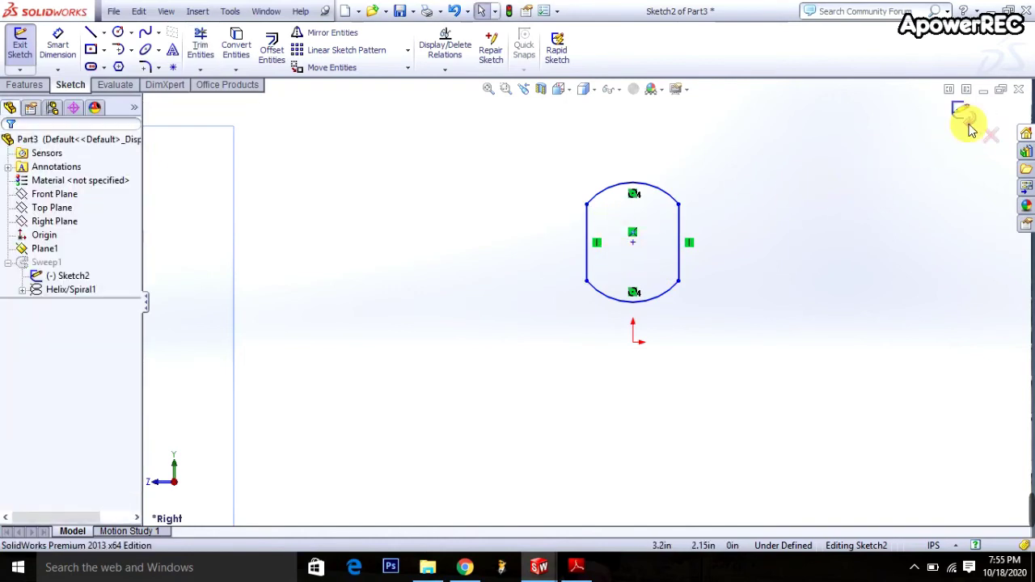
pyautogui.click(971, 130)
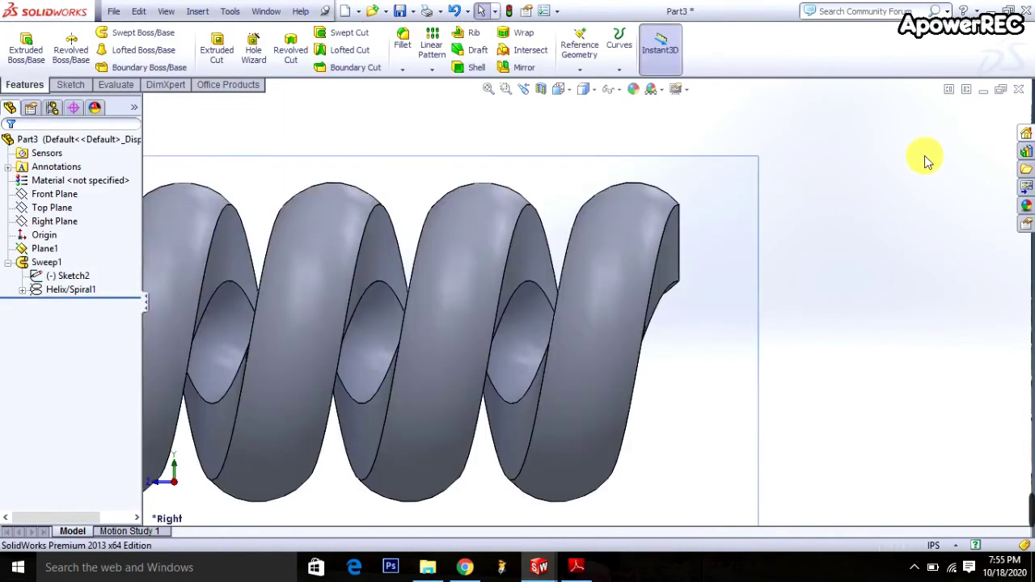
pyautogui.scroll(-2, 573, 400)
pyautogui.scroll(-3, 573, 400)
pyautogui.scroll(-2, 573, 400)
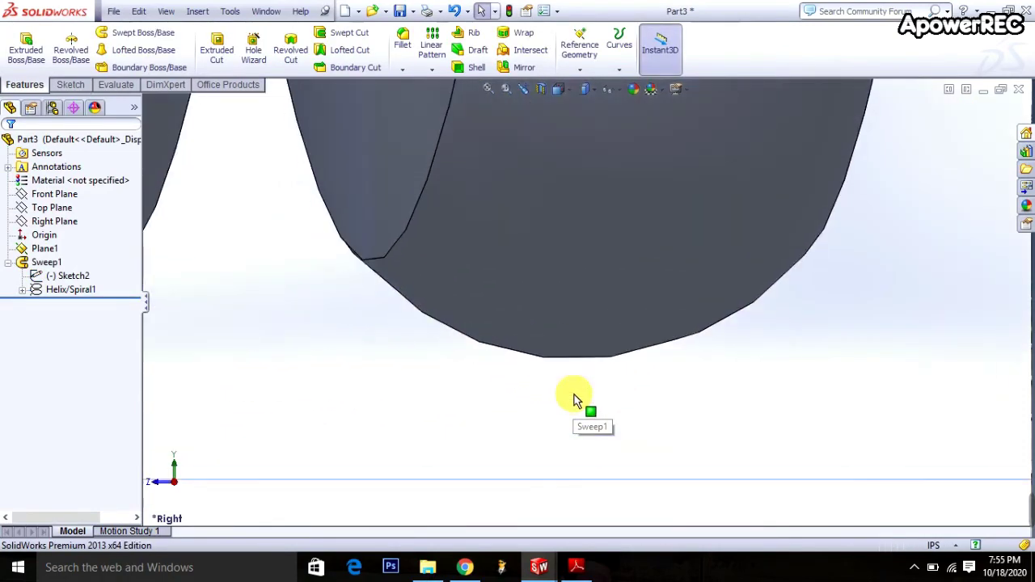
pyautogui.scroll(-1, 572, 400)
pyautogui.scroll(2, 572, 400)
pyautogui.scroll(2, 572, 400)
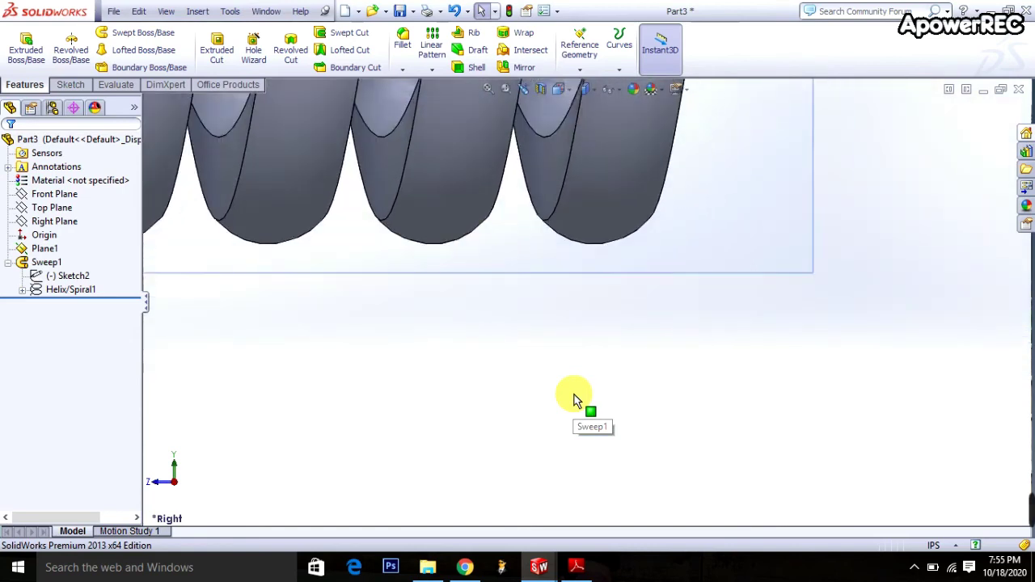
pyautogui.scroll(5, 606, 198)
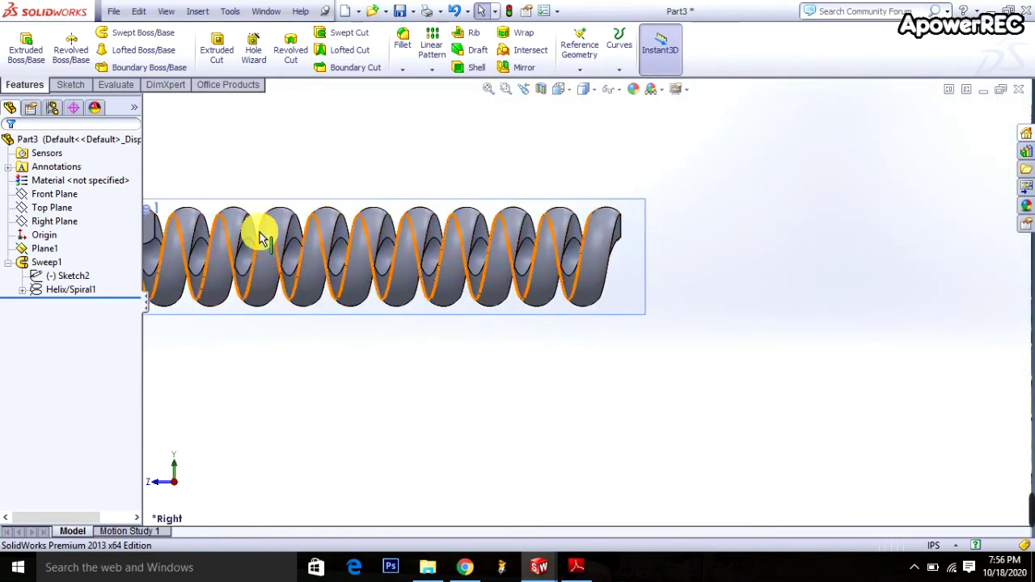
pyautogui.scroll(3, 266, 233)
pyautogui.scroll(-2, 525, 279)
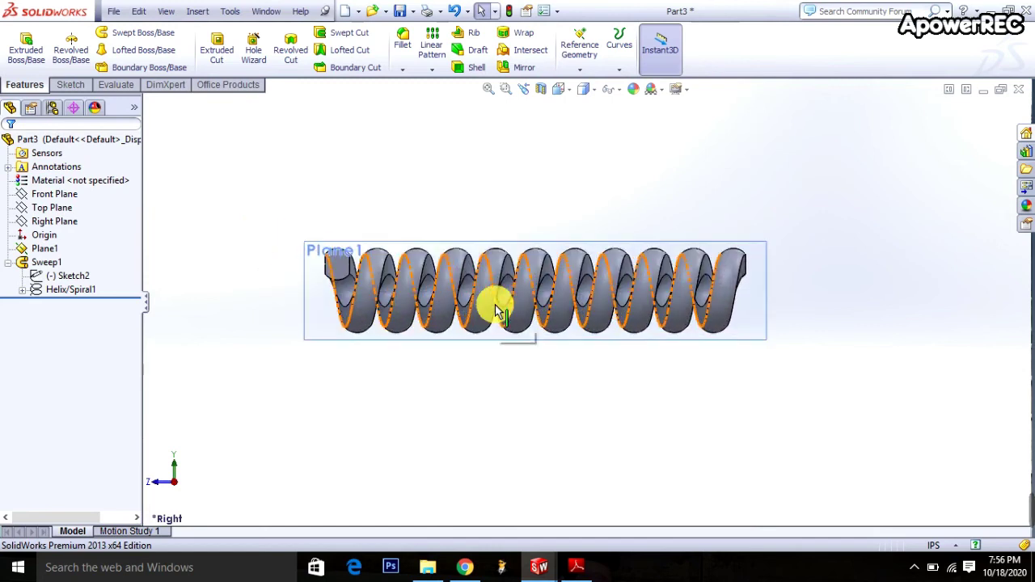
pyautogui.scroll(-2, 497, 306)
pyautogui.scroll(-2, 497, 300)
pyautogui.scroll(-1, 532, 293)
pyautogui.scroll(1, 539, 289)
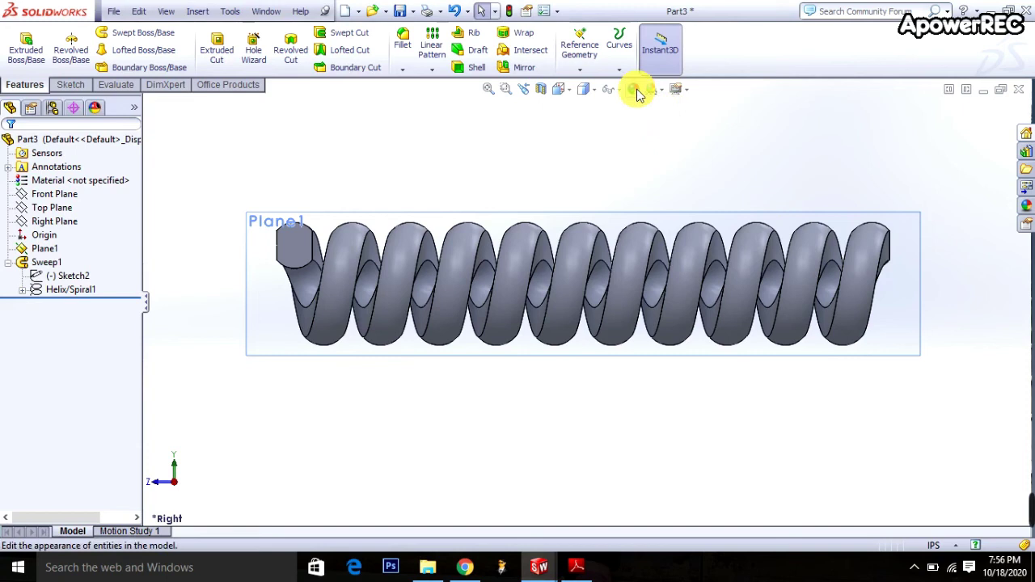
# In Edit Appearance, browse Appearances > Metal and pick polished bronze
pyautogui.click(637, 92)
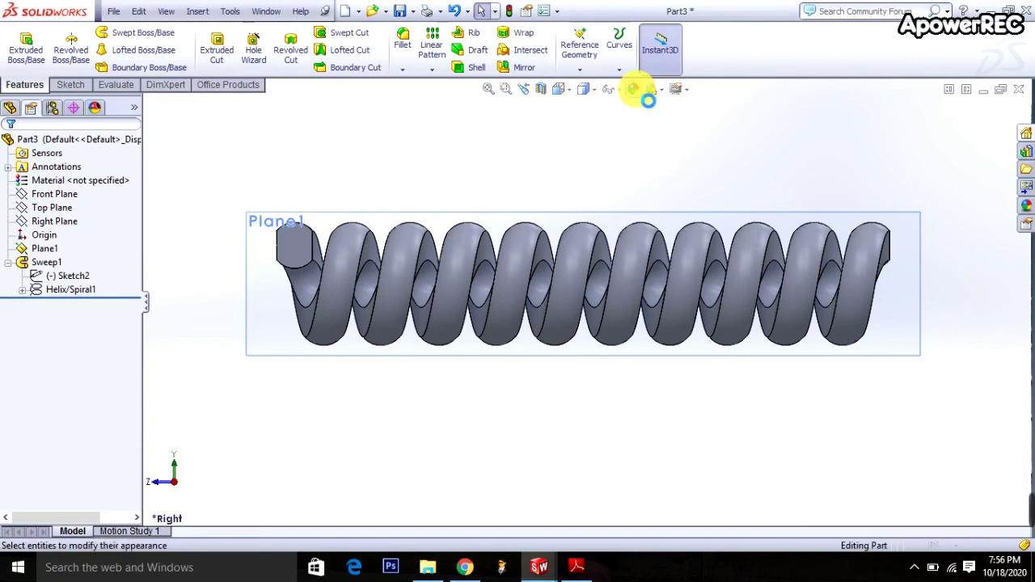
pyautogui.click(833, 134)
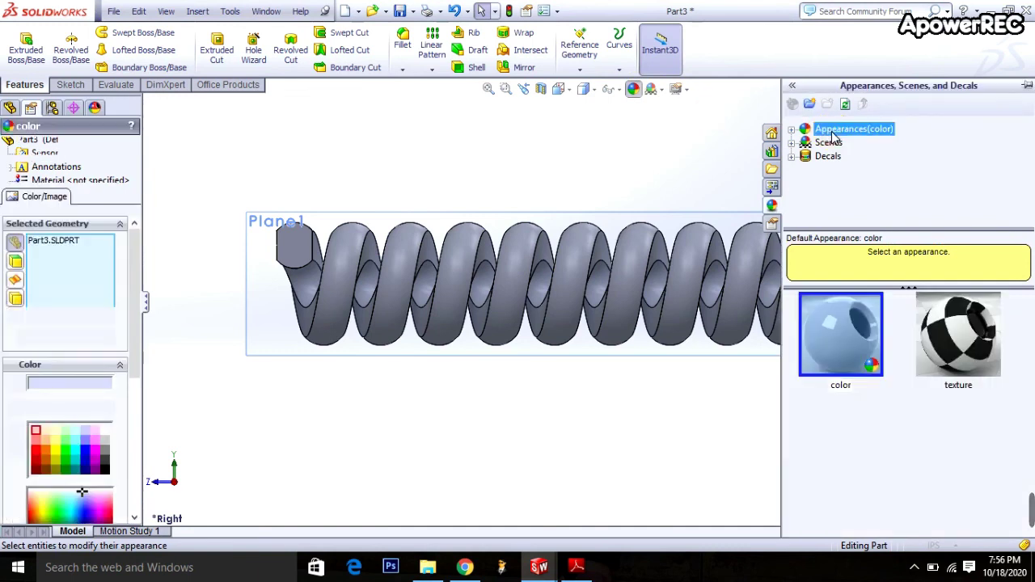
pyautogui.click(833, 137)
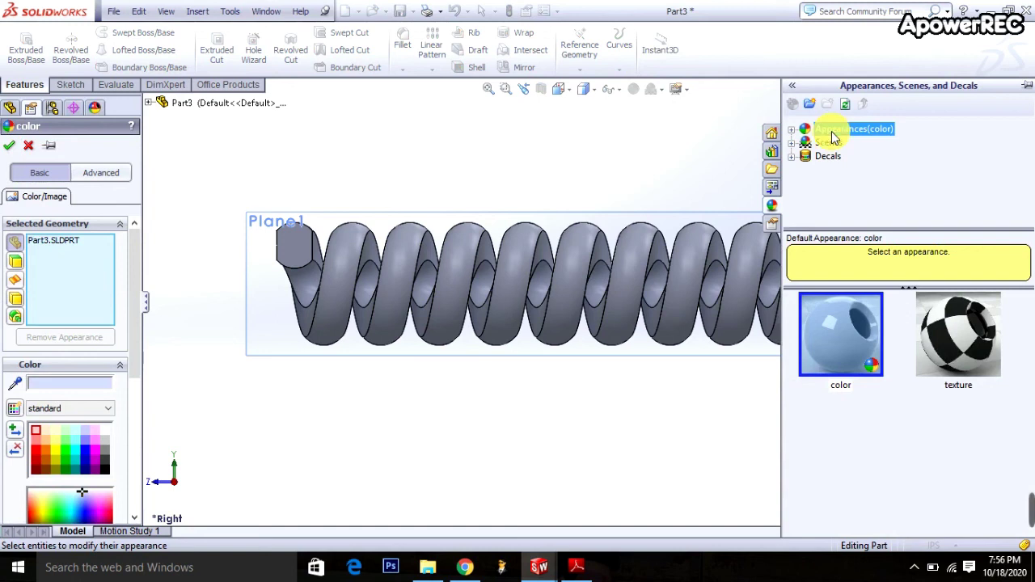
pyautogui.click(845, 131)
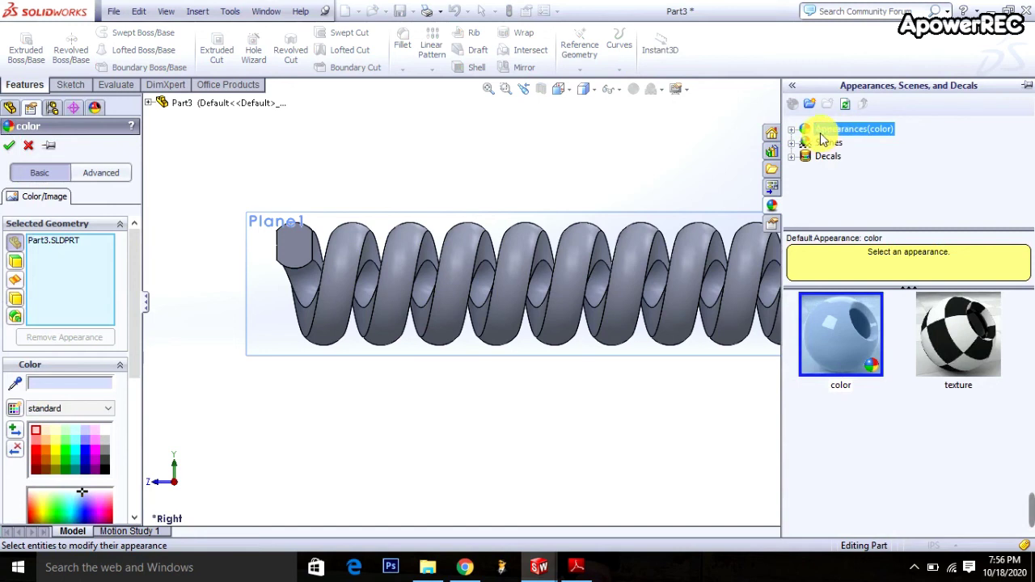
pyautogui.click(835, 136)
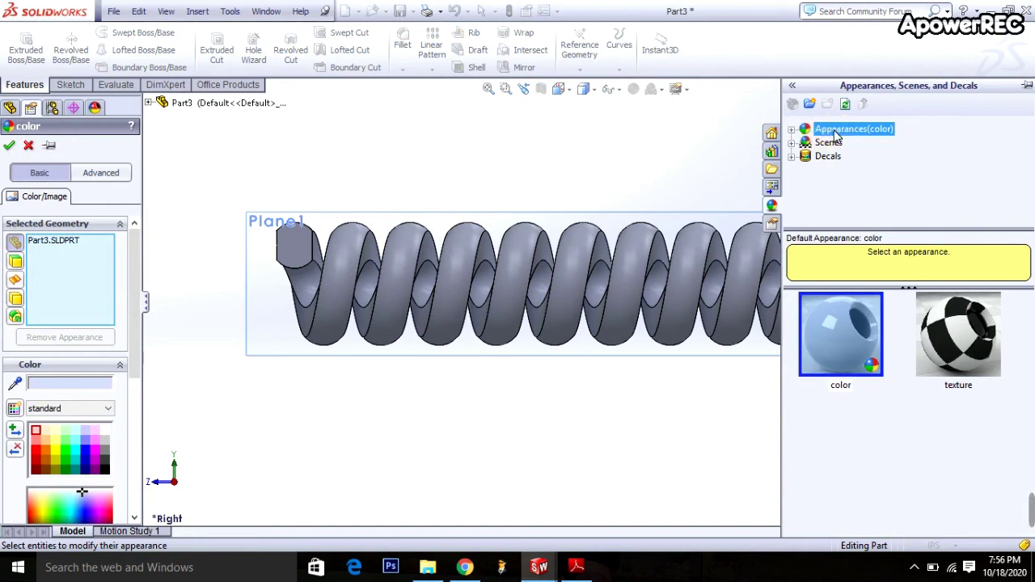
pyautogui.doubleClick(837, 134)
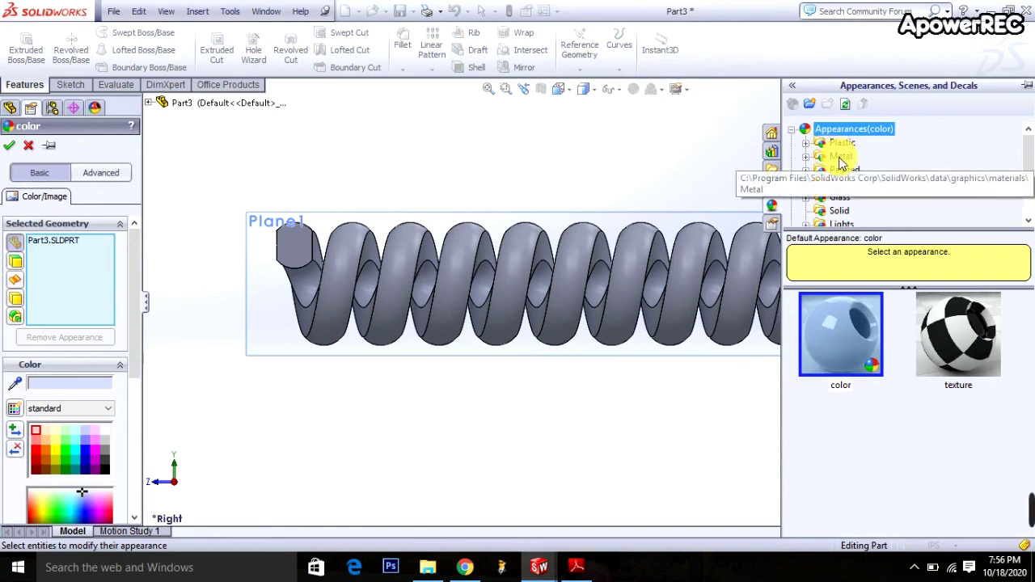
pyautogui.click(839, 157)
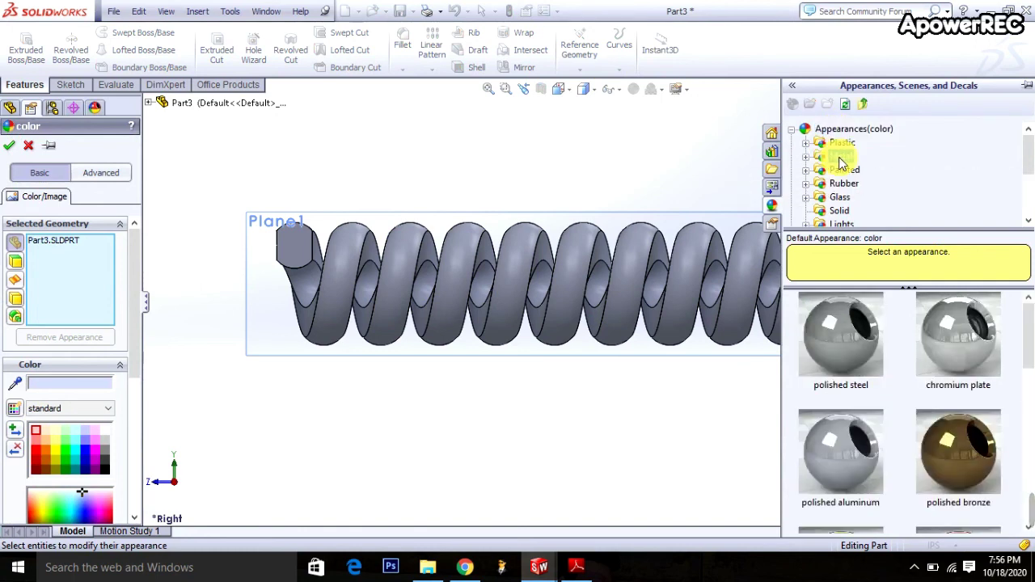
pyautogui.click(976, 358)
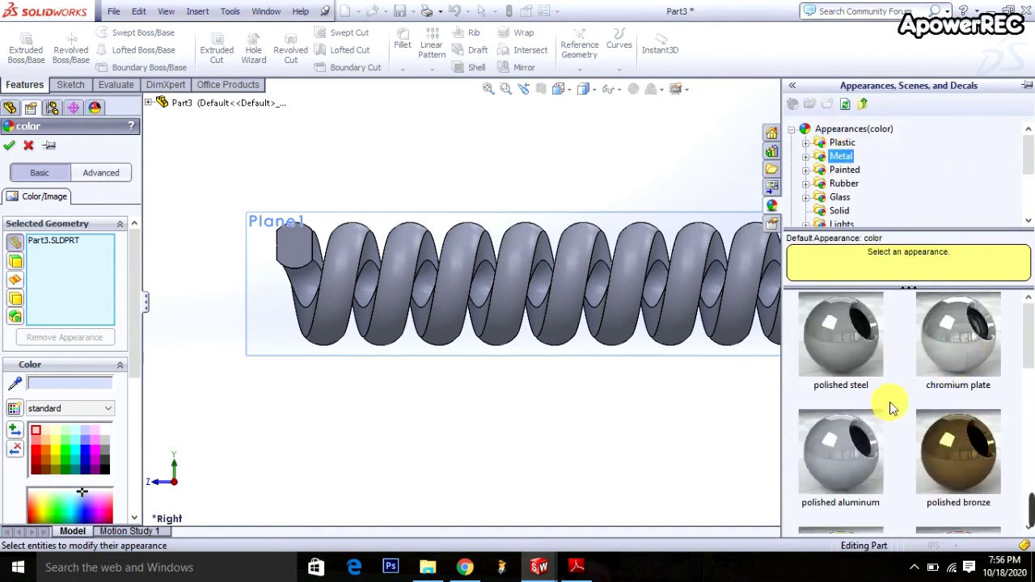
pyautogui.click(936, 440)
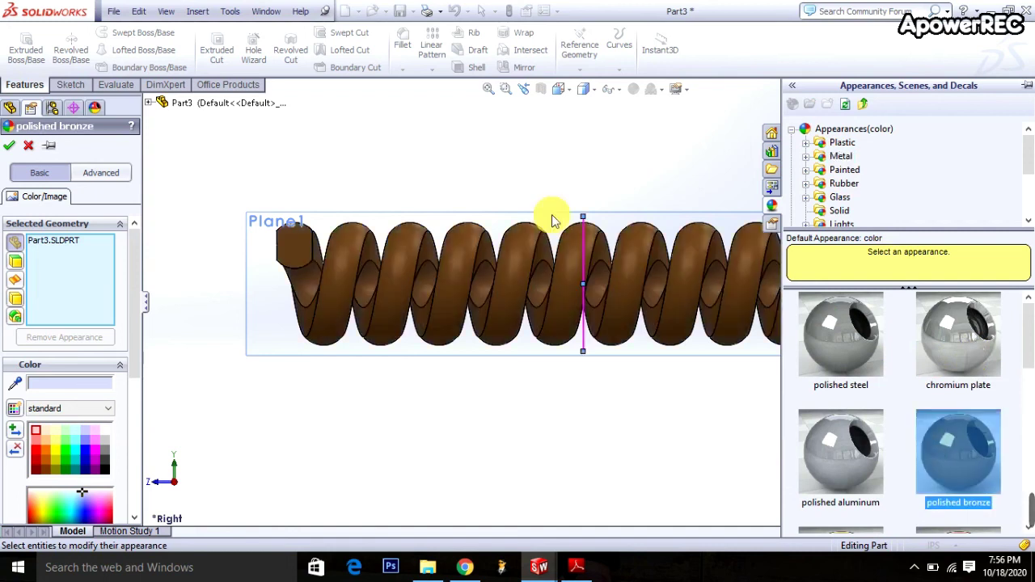
# Apply polished bronze to the whole spring, confirm, and close the appearance pane
pyautogui.click(509, 272)
pyautogui.click(79, 183)
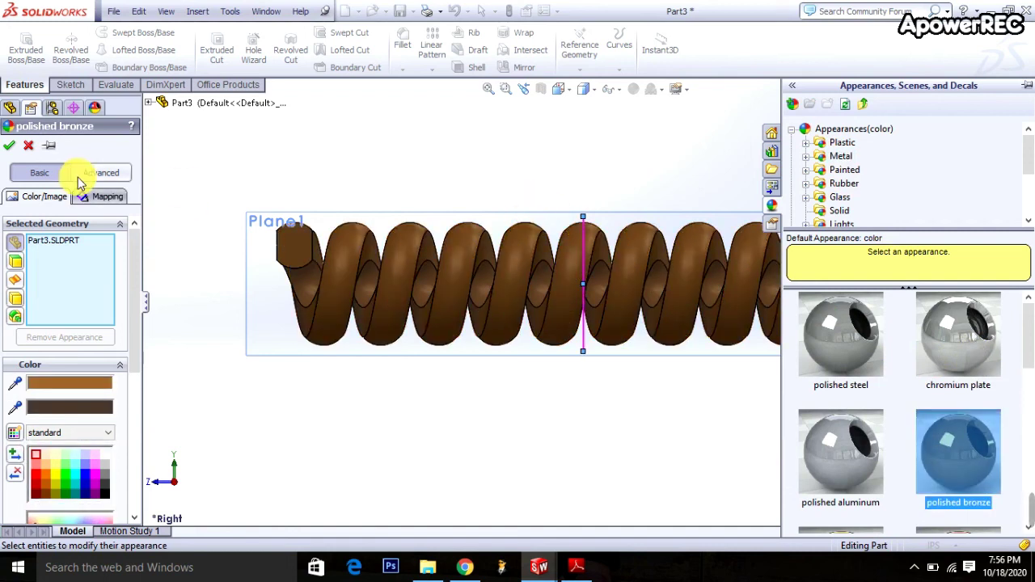
pyautogui.click(9, 146)
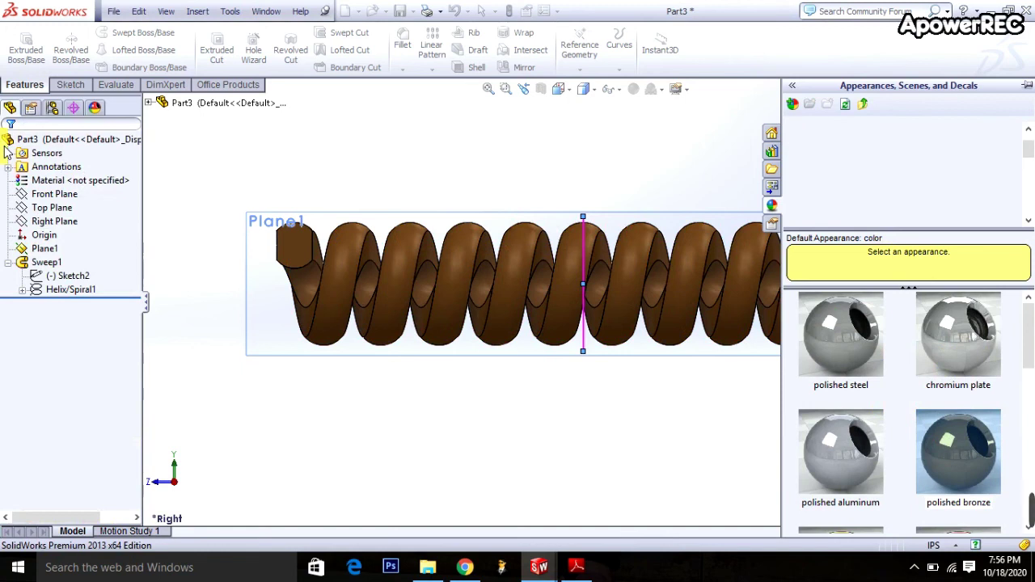
pyautogui.click(512, 176)
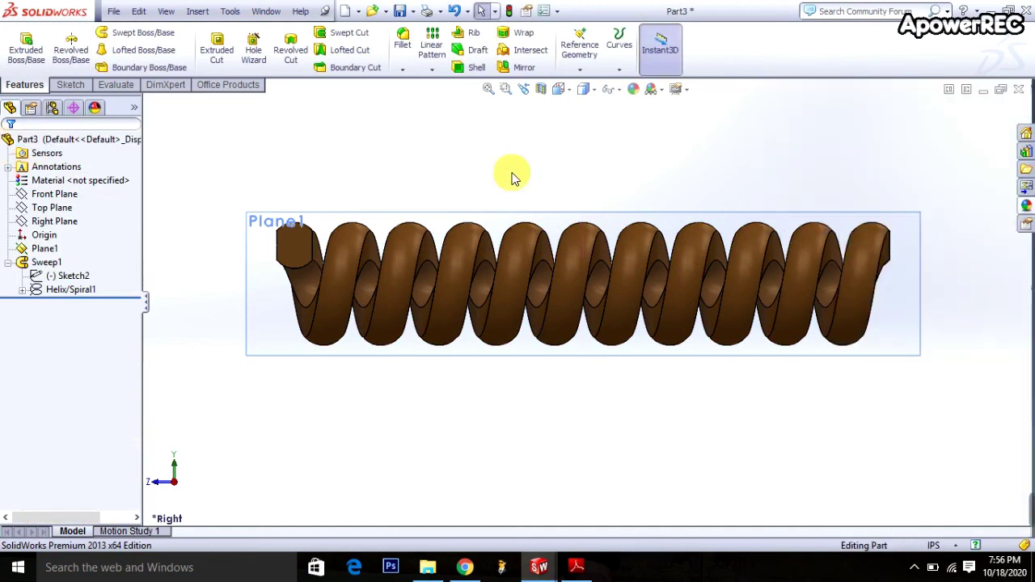